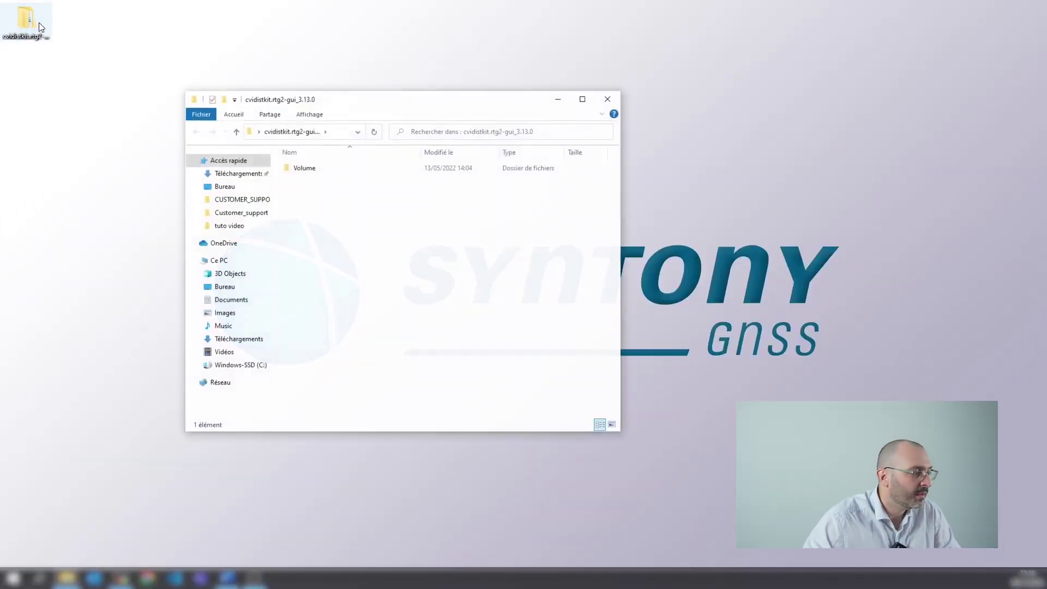
- Install rtg2-gui 3.13.0 from the Volume folder's setup with the default directories
double_click(301, 170)
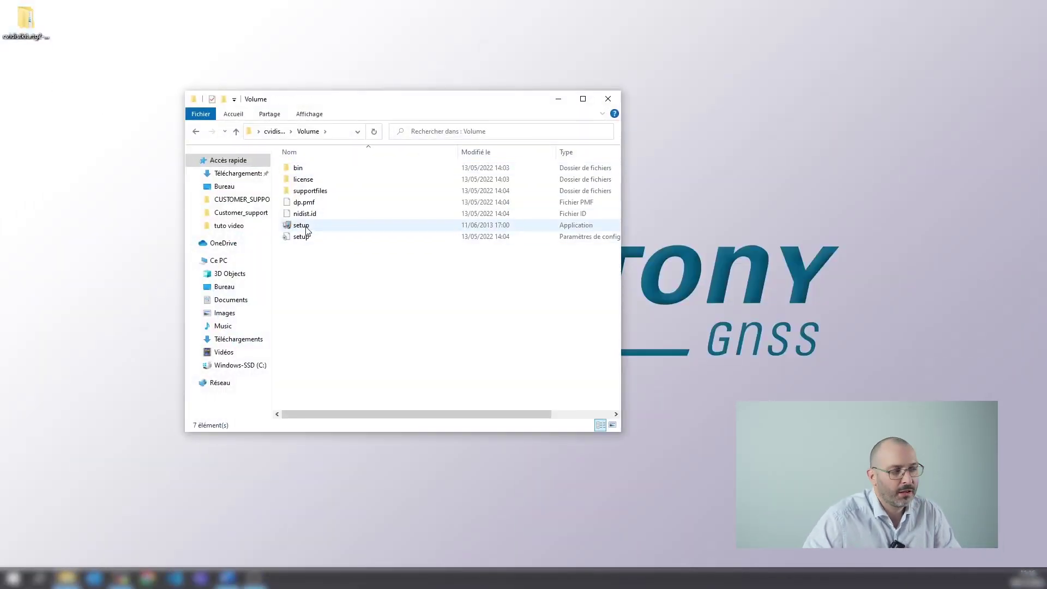
double_click(305, 226)
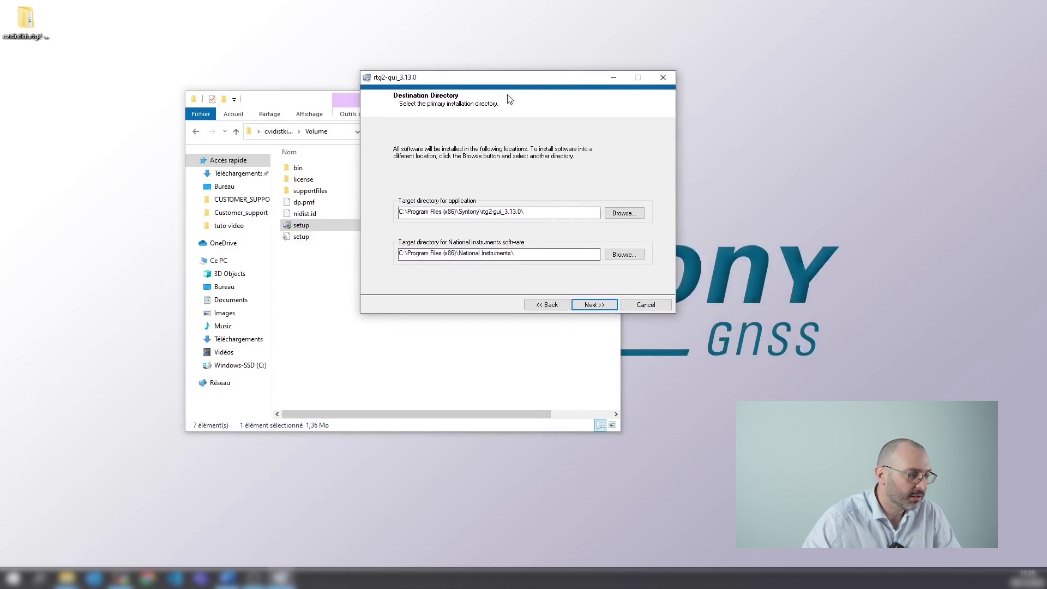
left_click(603, 304)
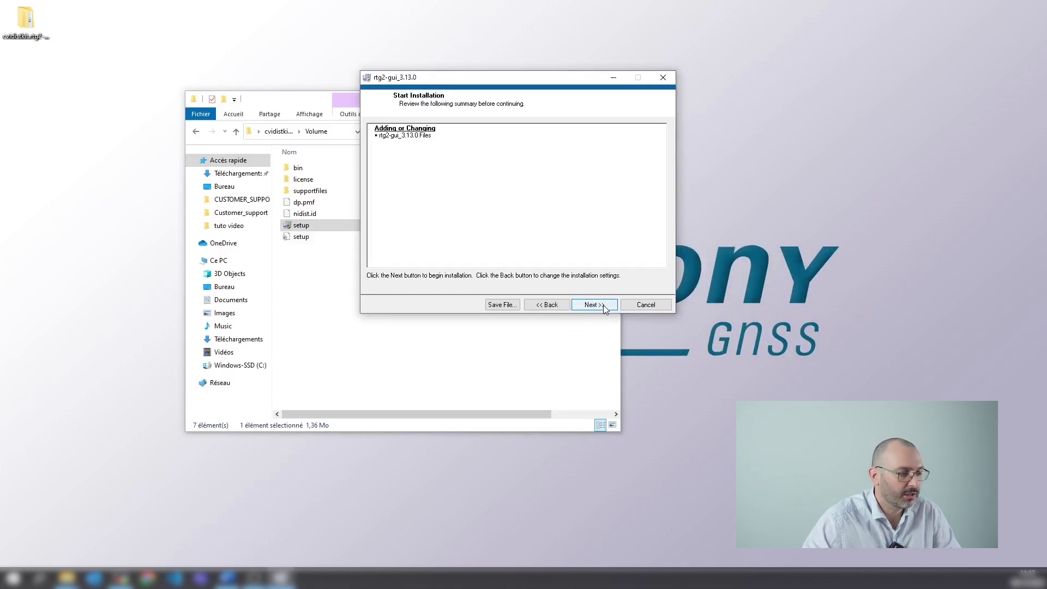
left_click(603, 305)
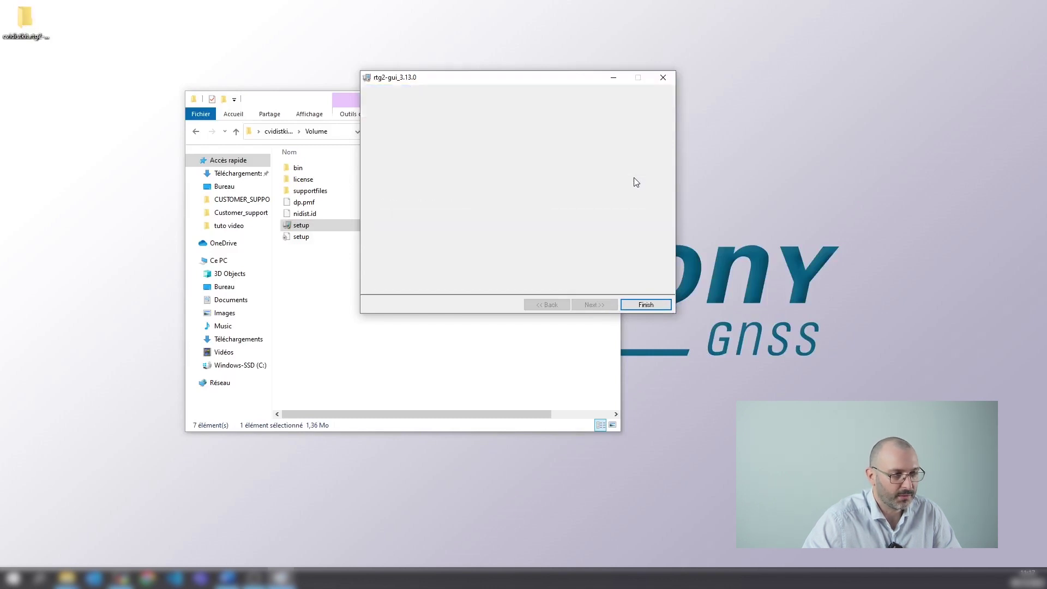
left_click(645, 304)
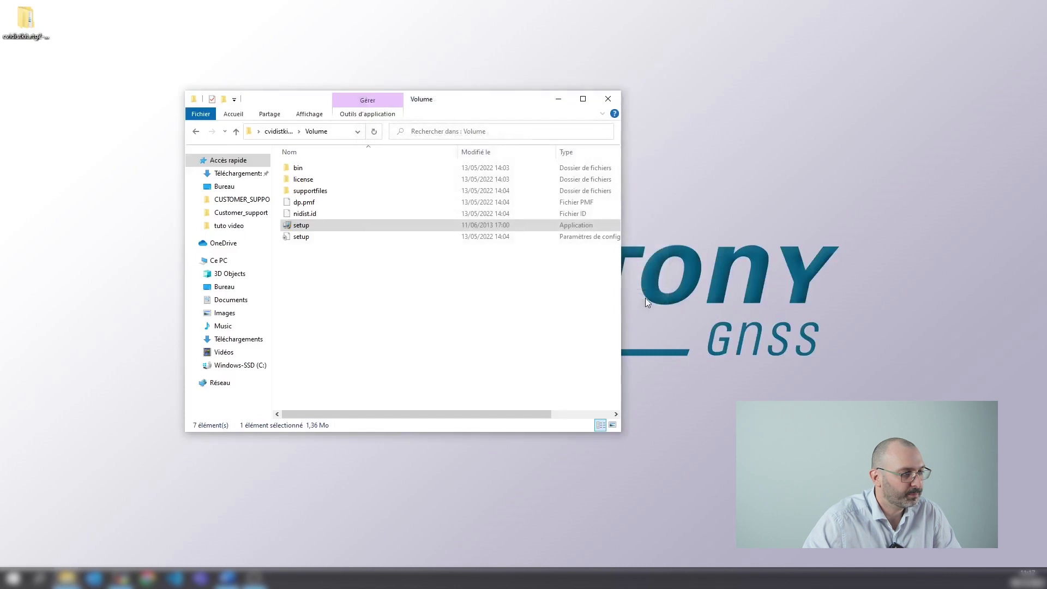
- Open the rtg2-gui_3.13.1 install folder from the desktop shortcut and edit rtg2-gui_comm in Notepad++
left_click(619, 102)
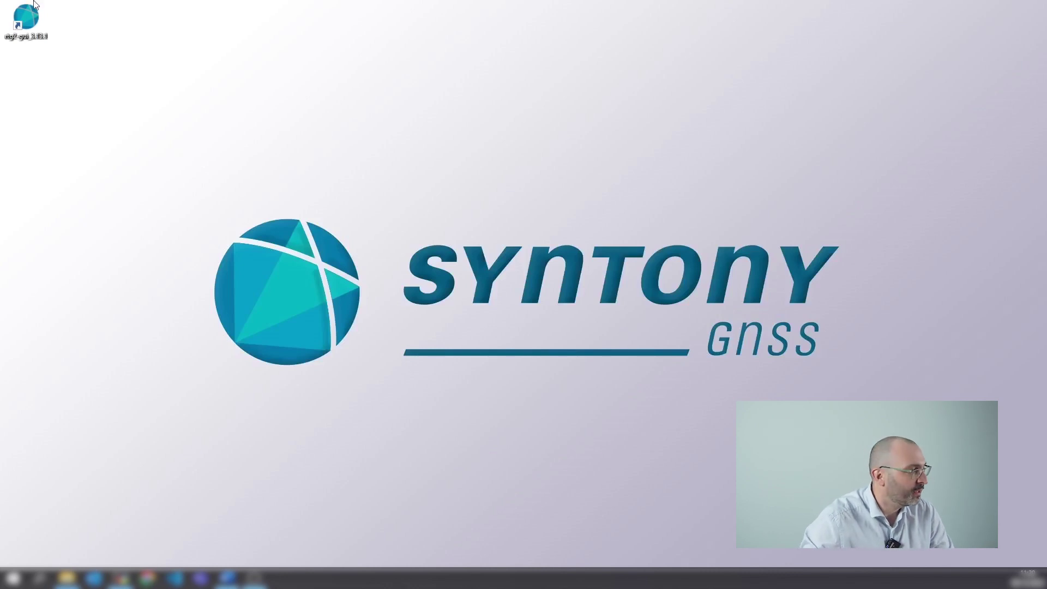
right_click(22, 17)
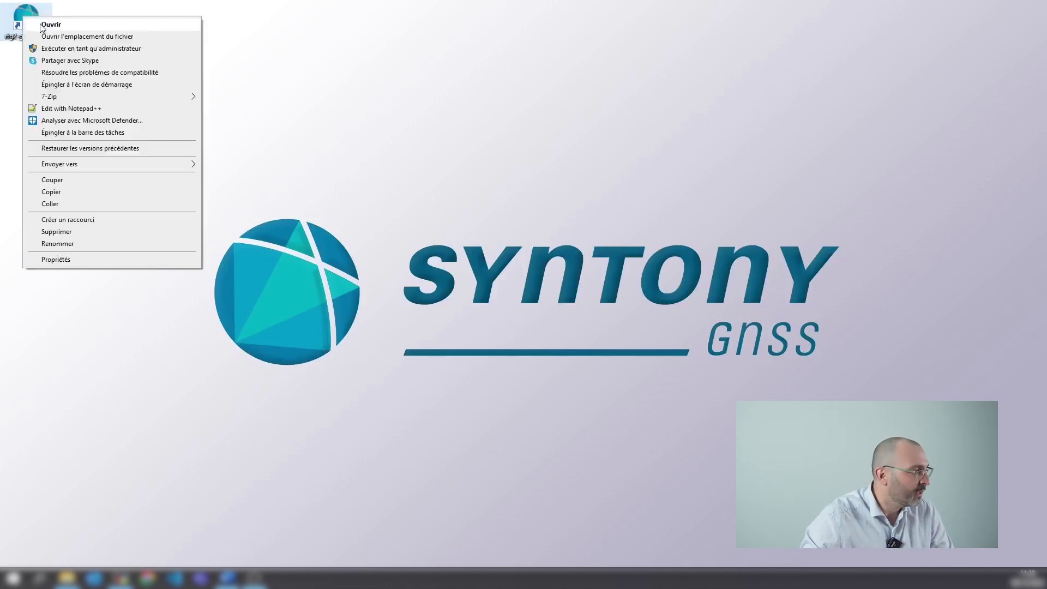
left_click(82, 36)
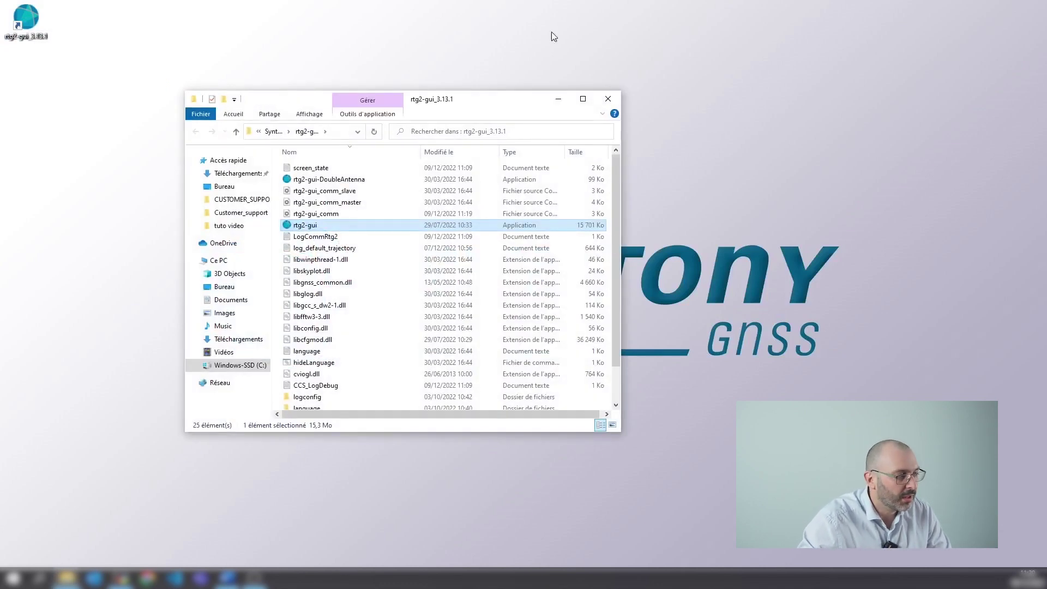
left_click(298, 214)
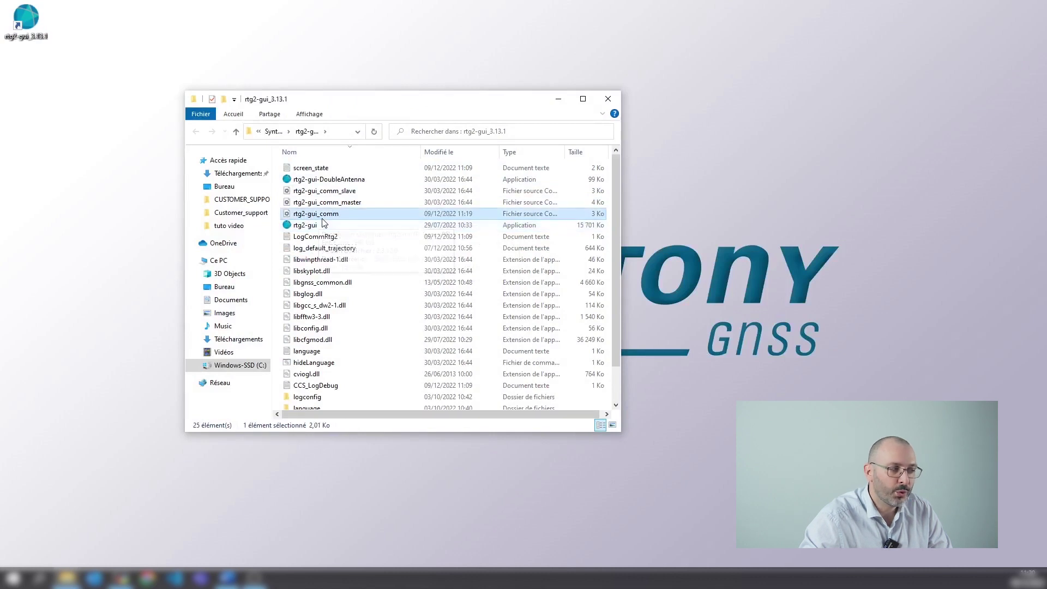
right_click(332, 218)
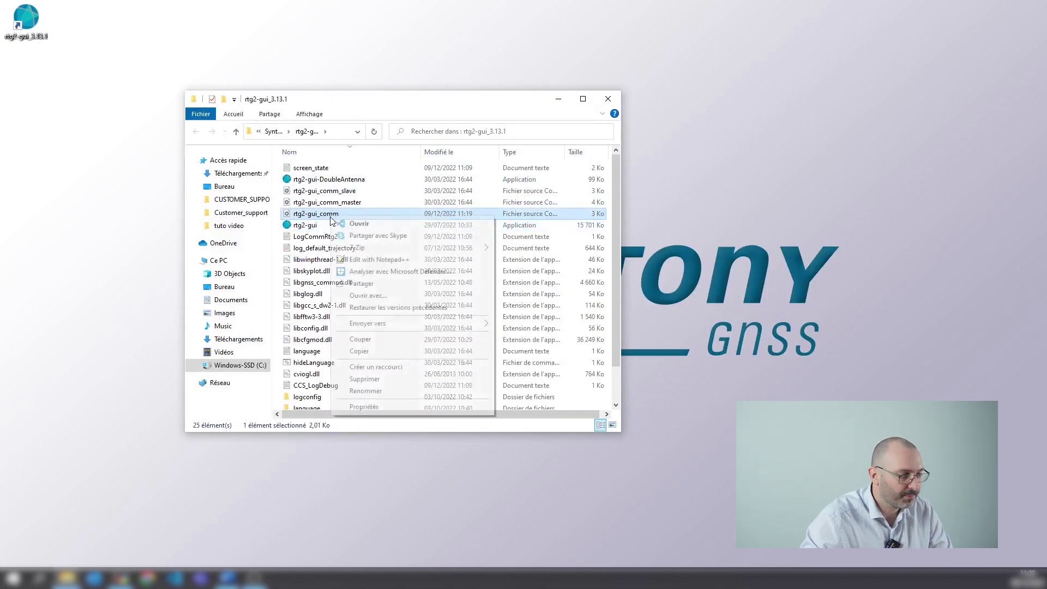
left_click(384, 260)
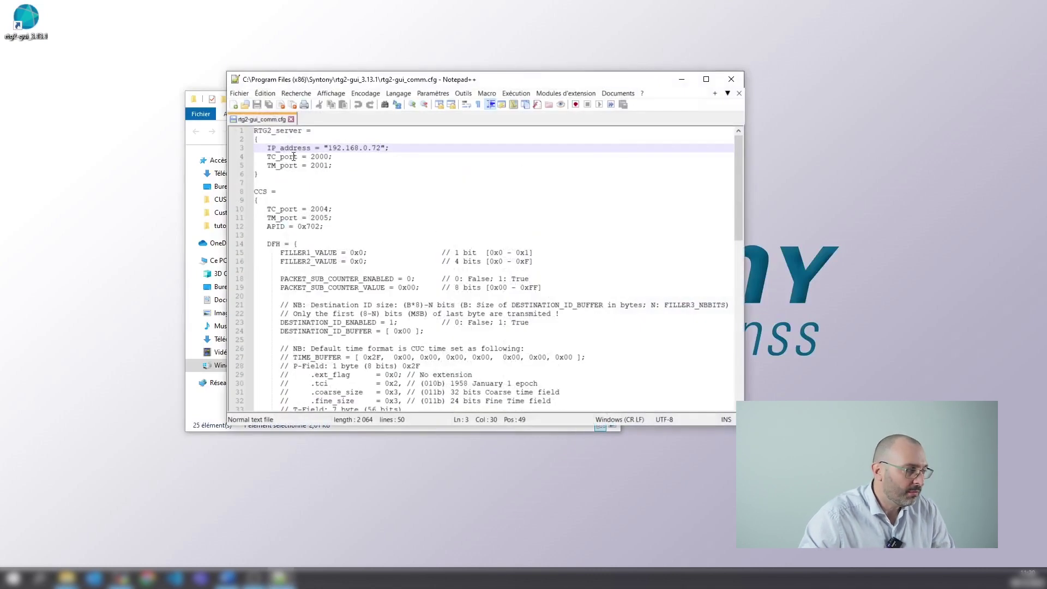
- Change IP_address from 192.168.0.72 to 192.168.0.158, save, and close Notepad++
left_click_drag(269, 147, 415, 148)
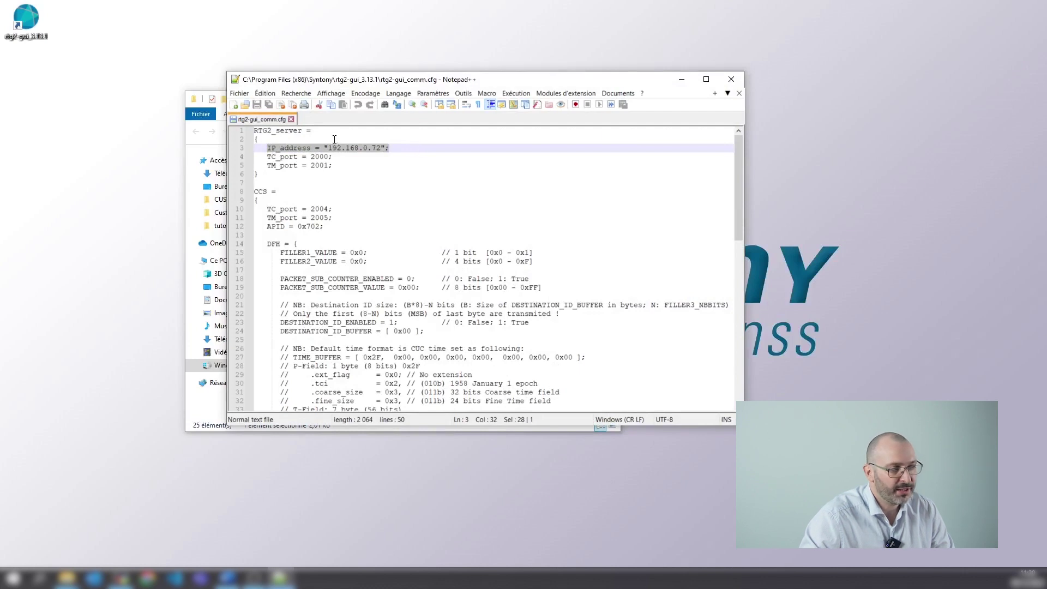
double_click(376, 148)
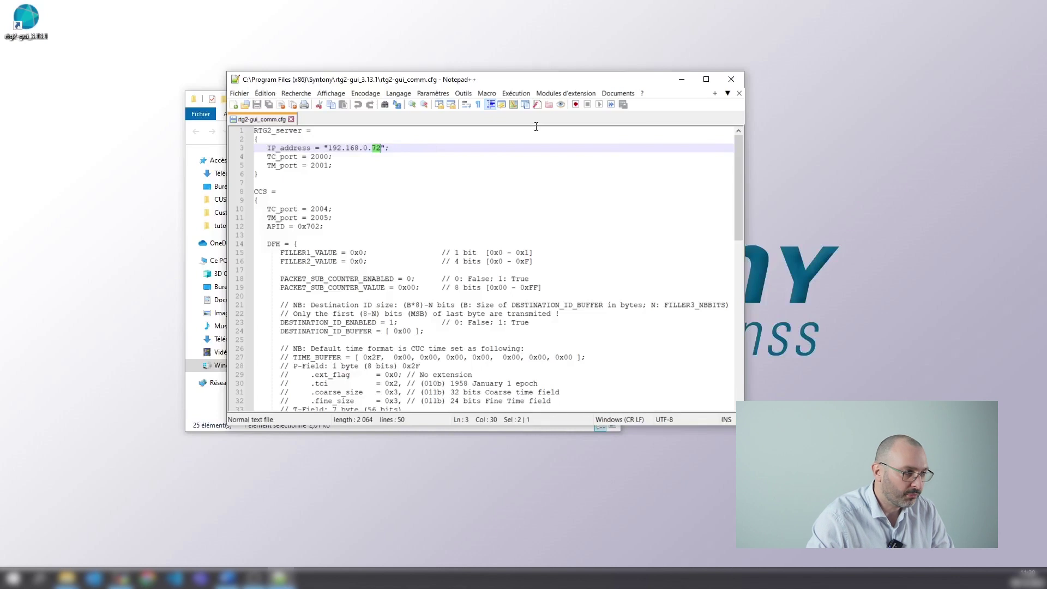
type("158")
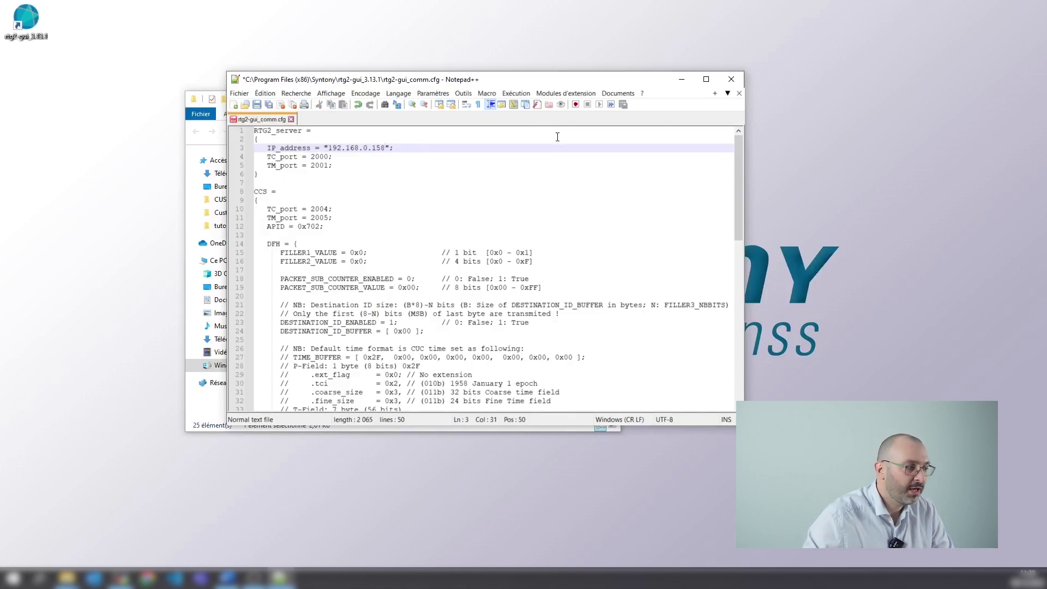
key("ctrl+s")
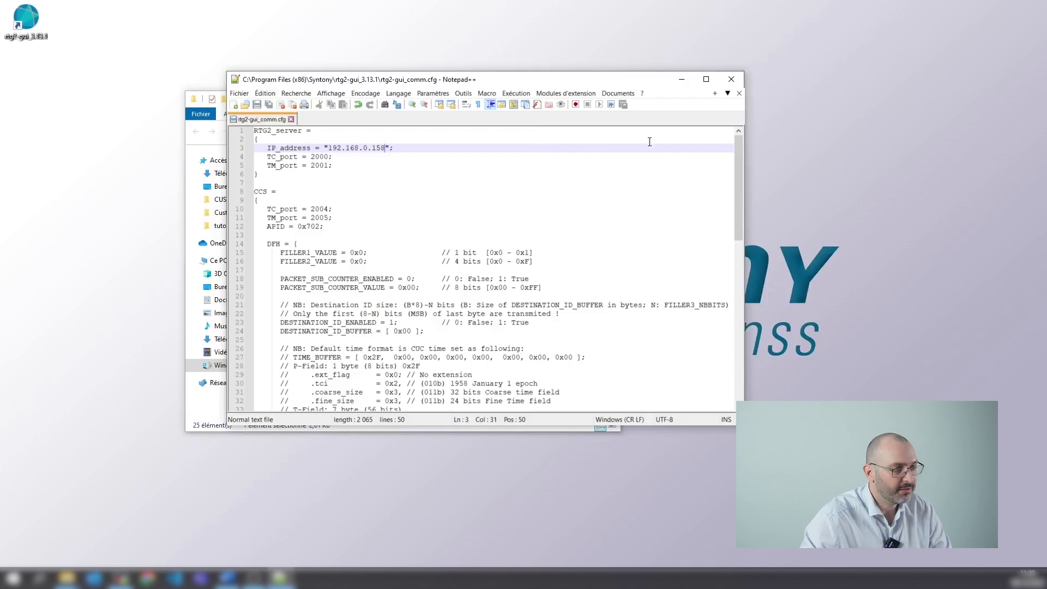
left_click(734, 80)
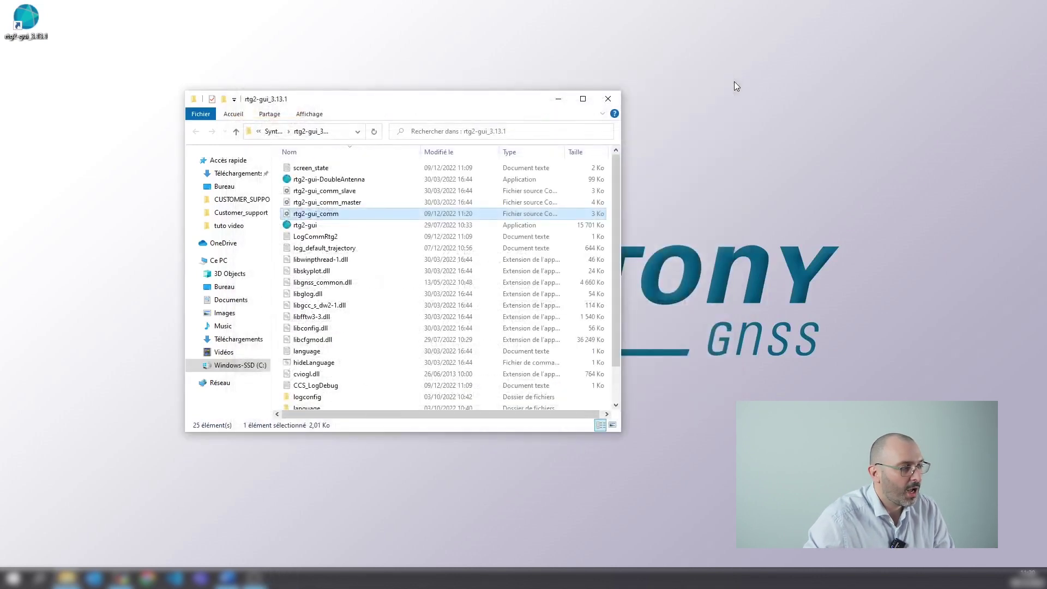
- Launch RTG2-GUI from the desktop shortcut and check that the server status reads IDLE
left_click(607, 99)
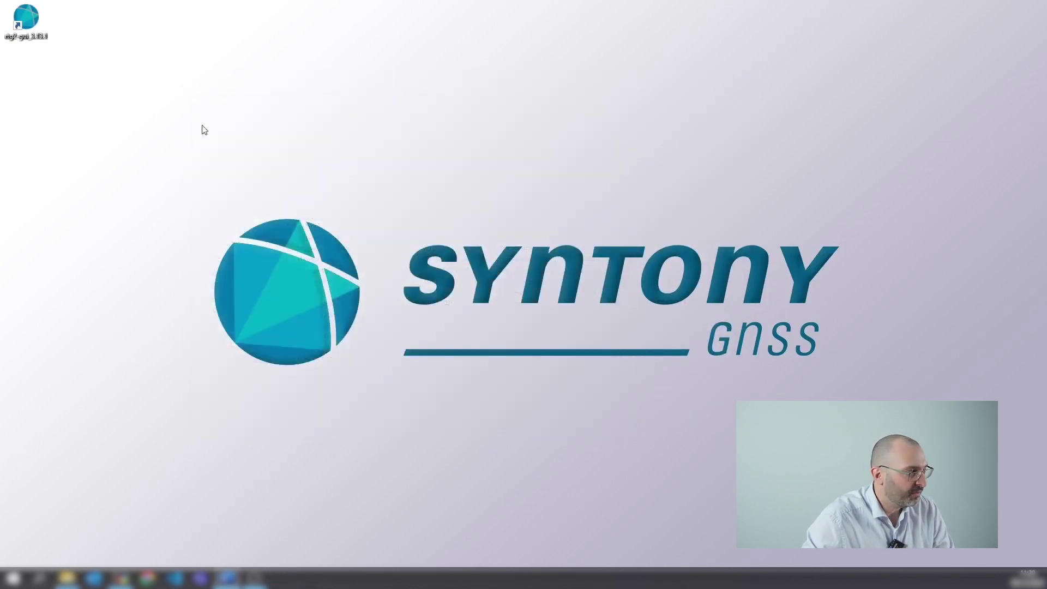
double_click(30, 14)
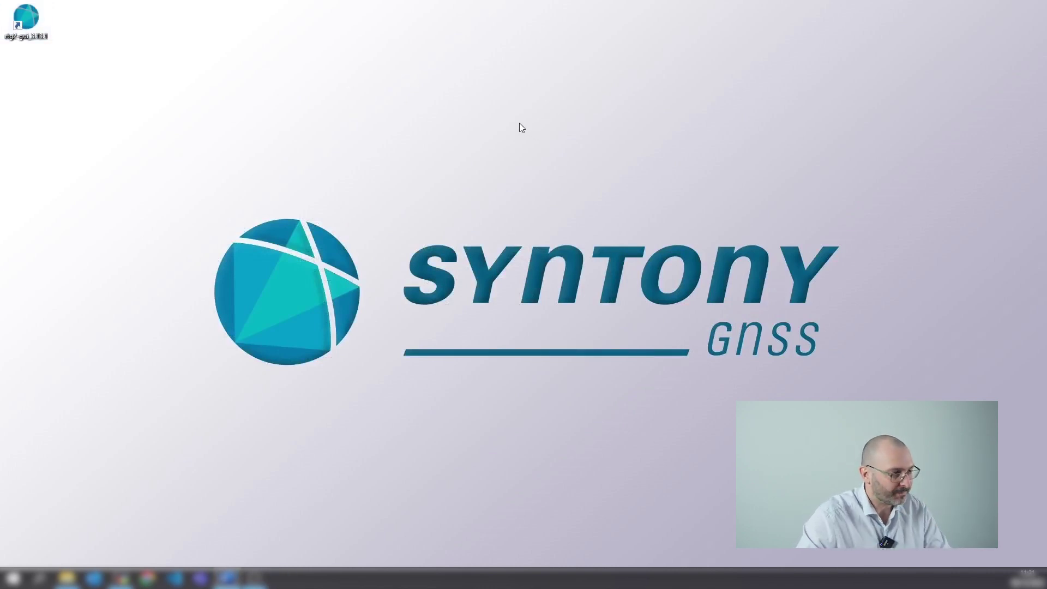
left_click_drag(543, 102, 502, 96)
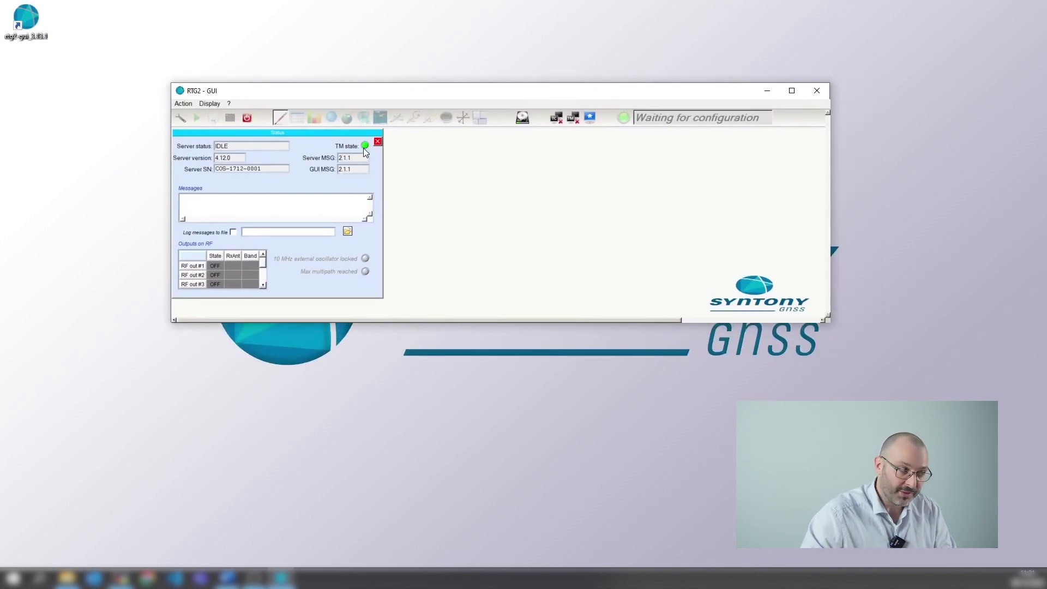
left_click(235, 146)
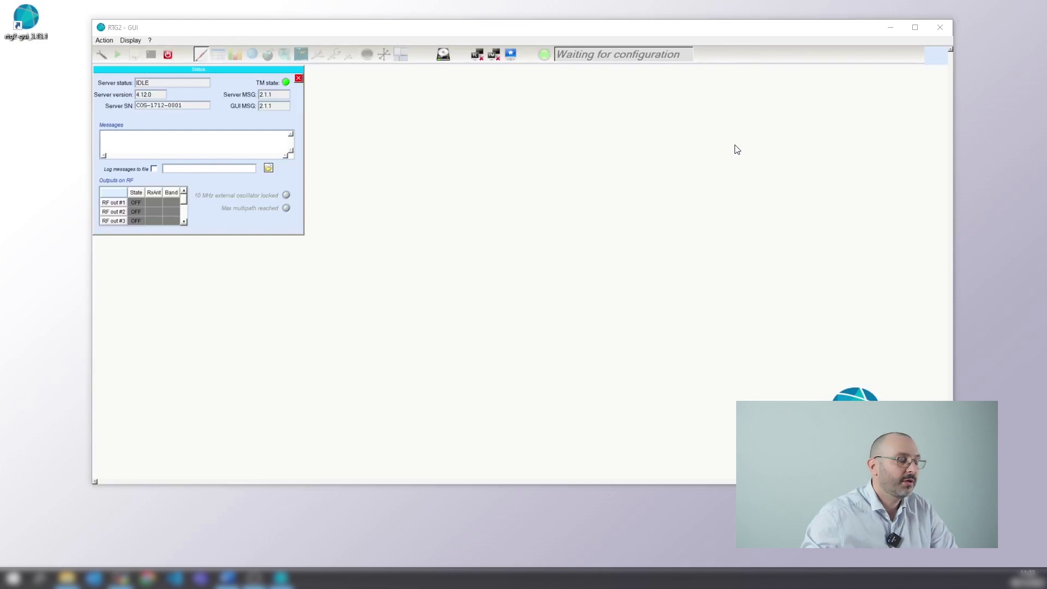
left_click(285, 83)
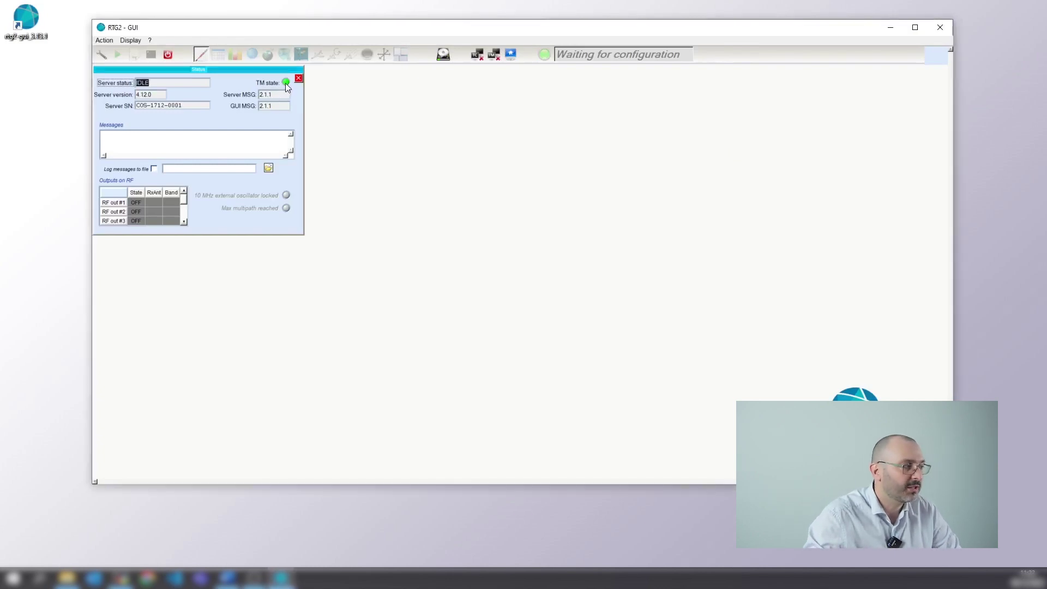
left_click(150, 84)
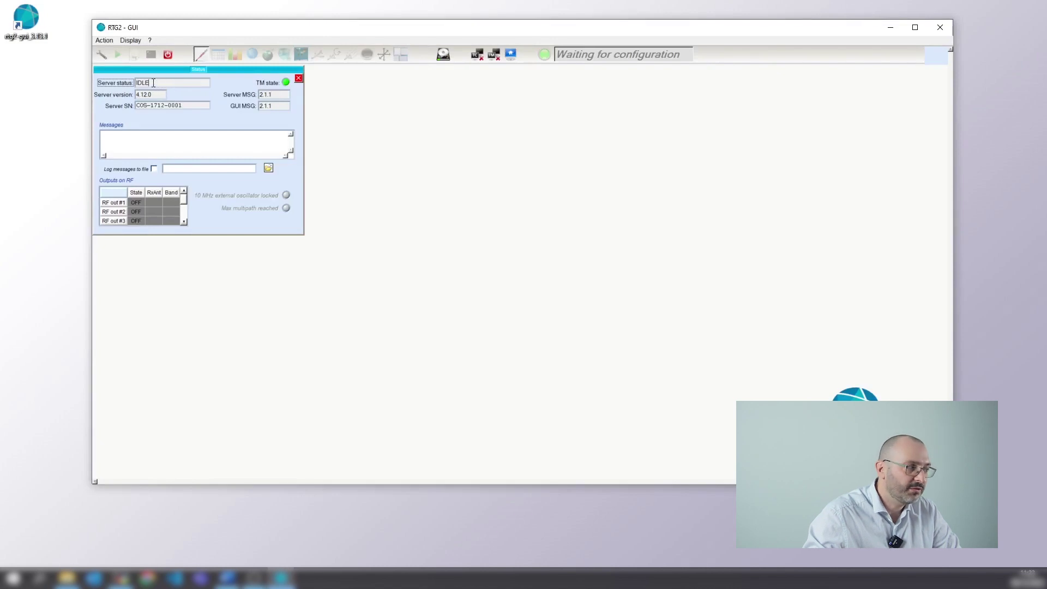
left_click_drag(154, 83, 138, 82)
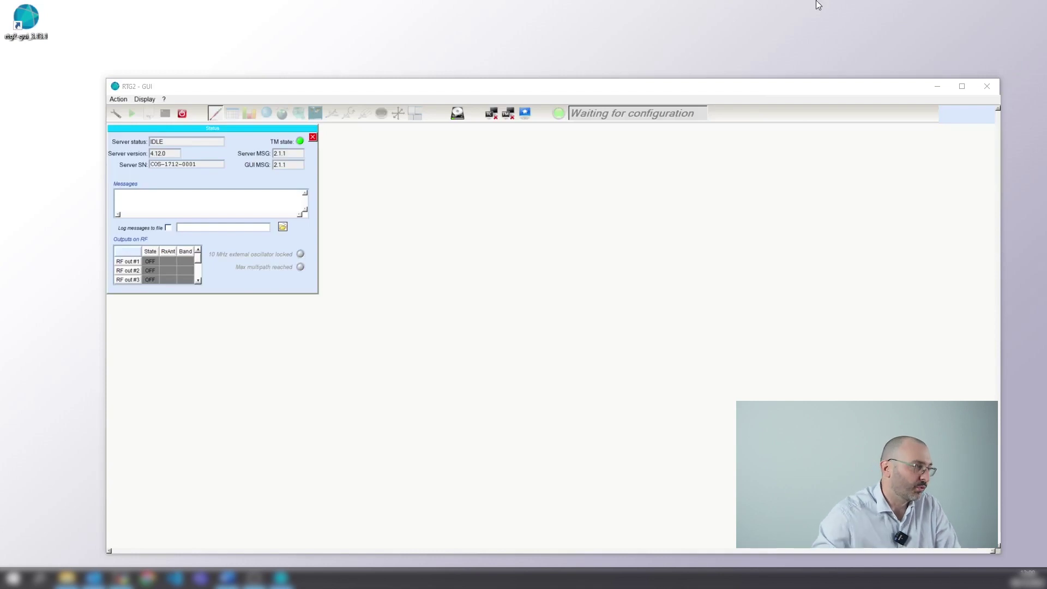
- Open the default entry from the Configurations list to view its General settings
left_click(117, 115)
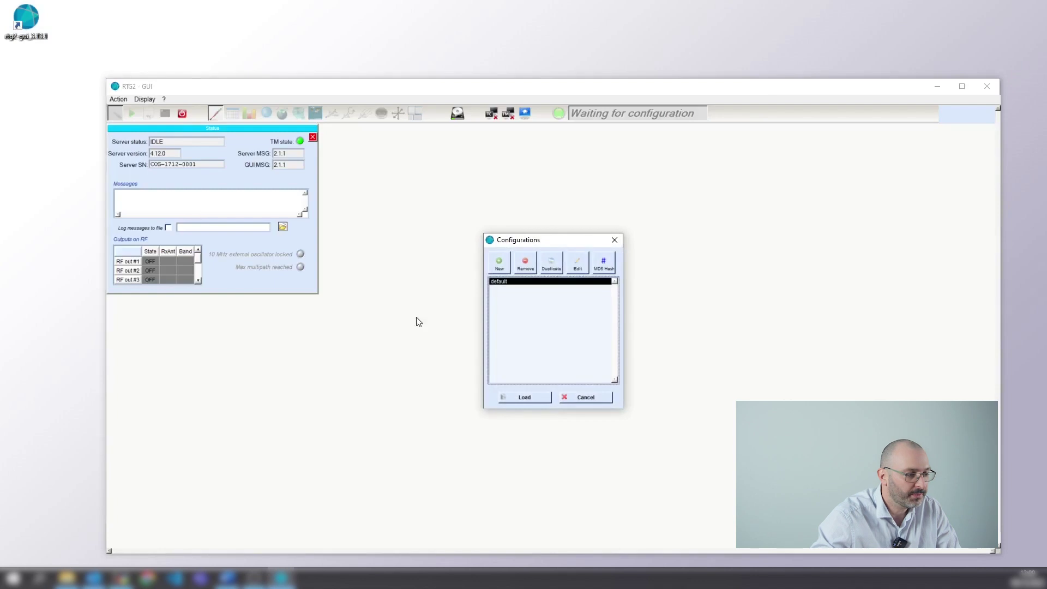
double_click(499, 280)
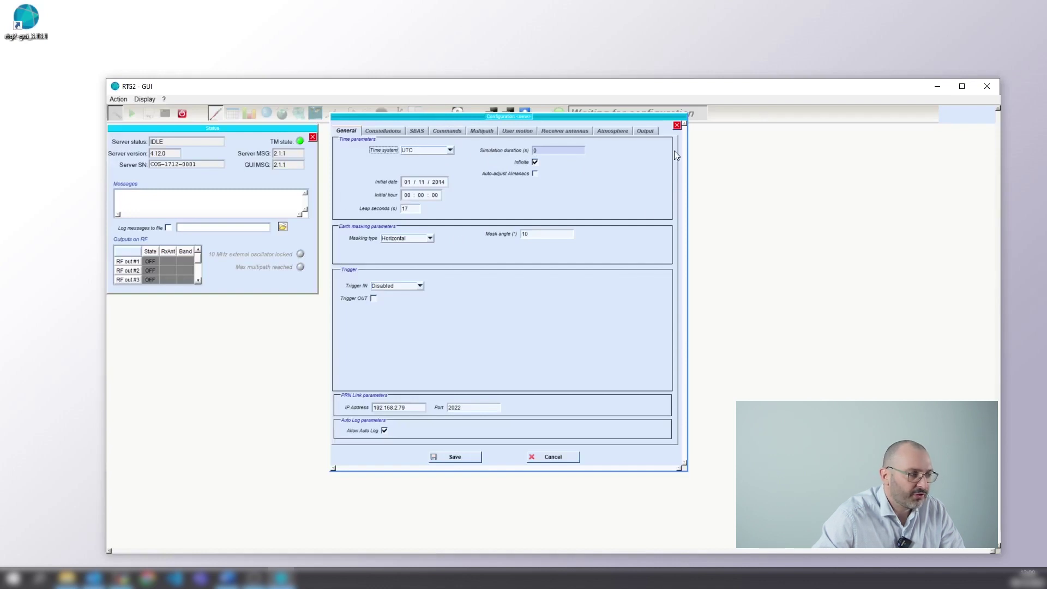
- Switch the time system to GPS and view the GPS constellation settings
left_click(425, 151)
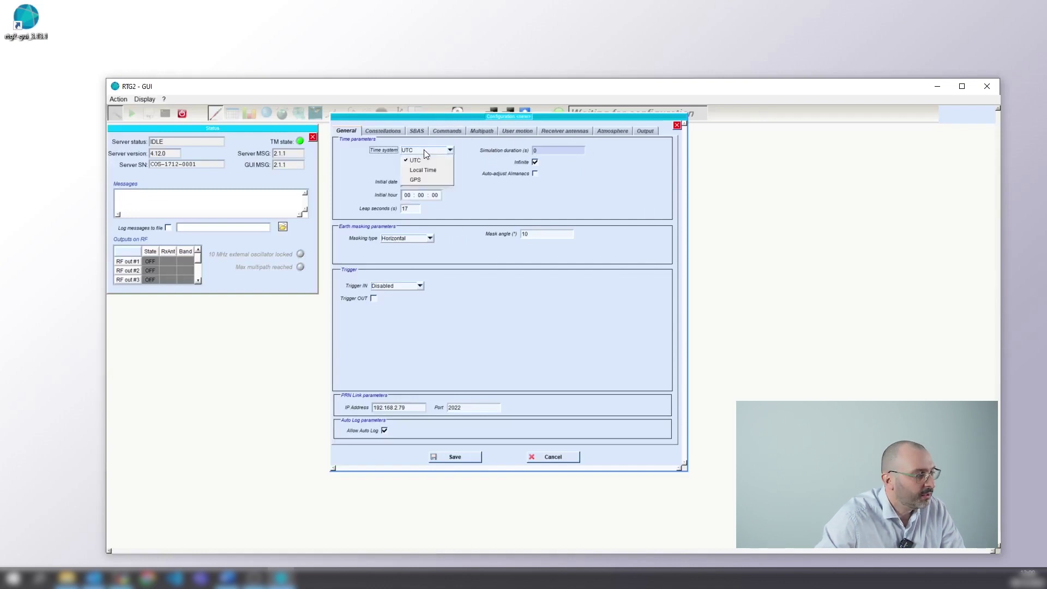
left_click(437, 178)
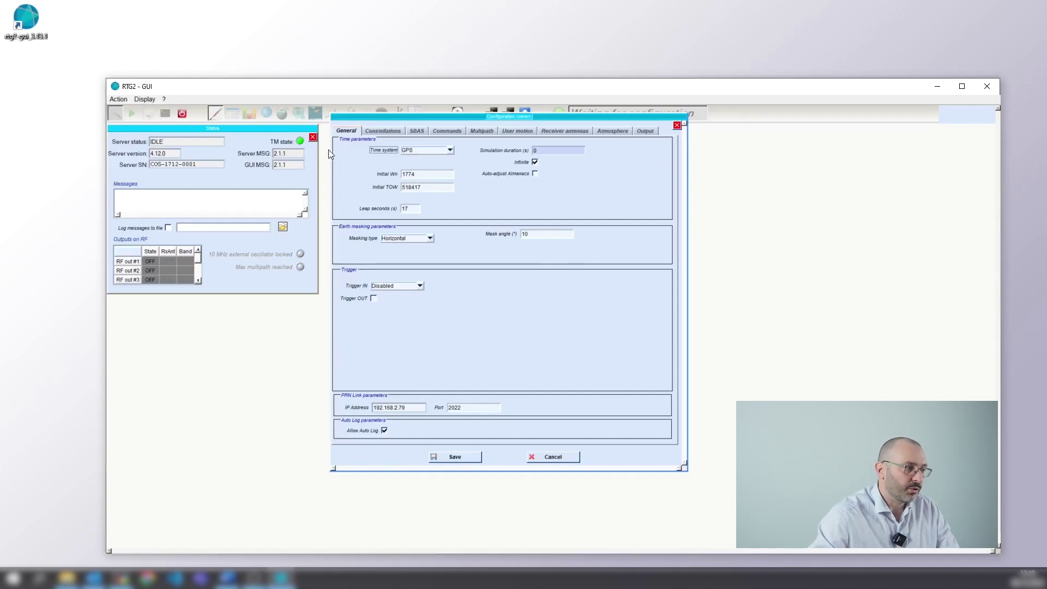
left_click(391, 130)
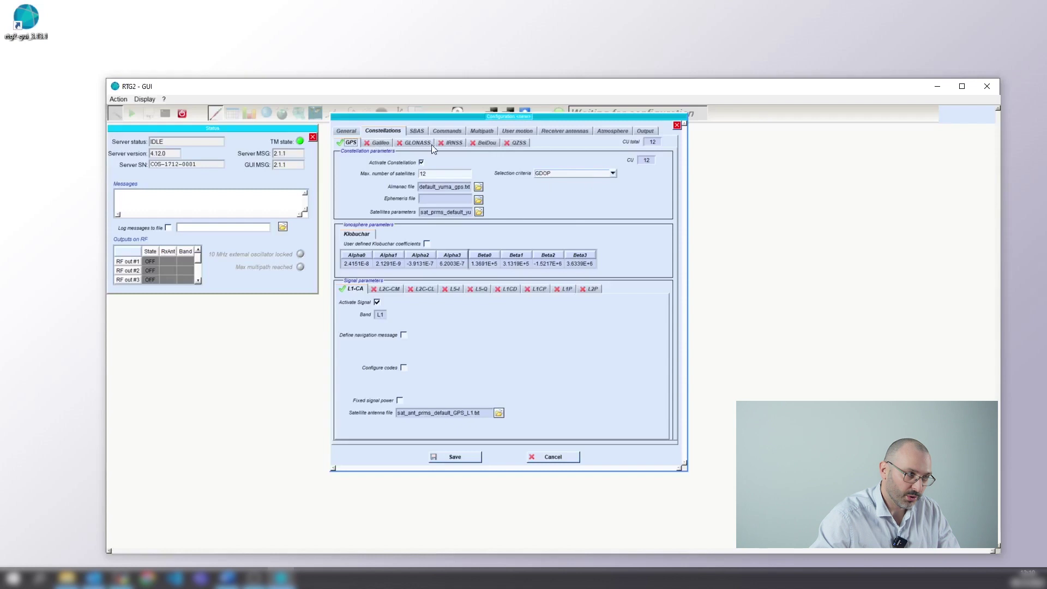
- Activate the Galileo constellation and enable its E1-B and E1-C signals
left_click(375, 142)
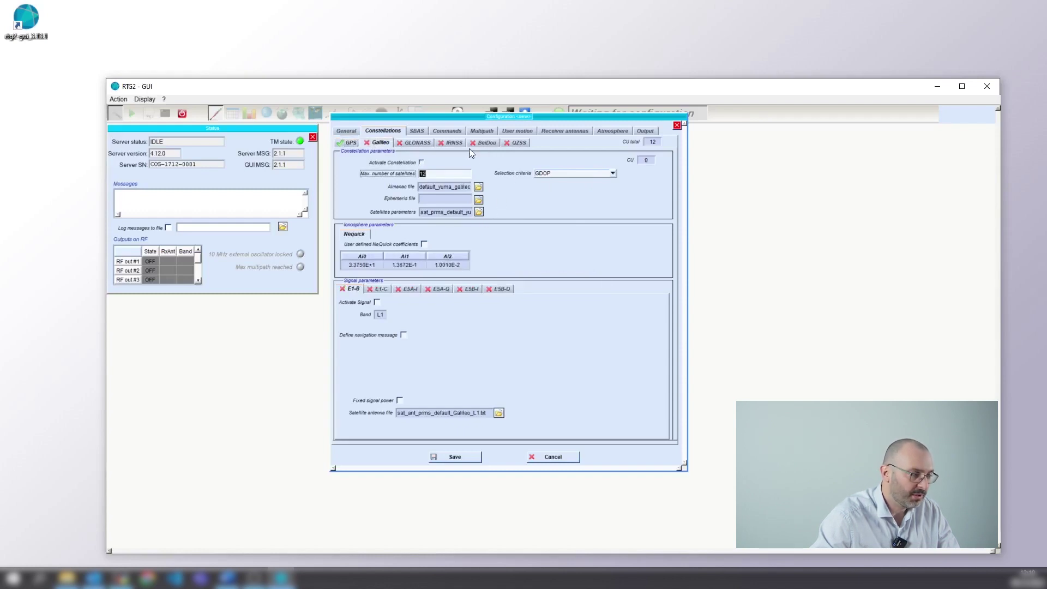
left_click(422, 162)
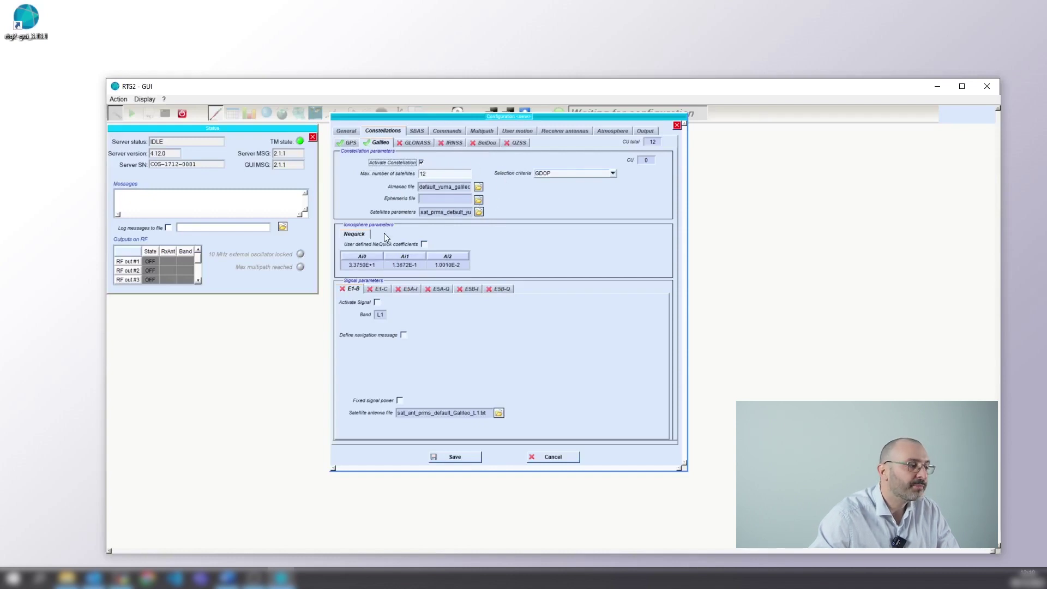
left_click(377, 303)
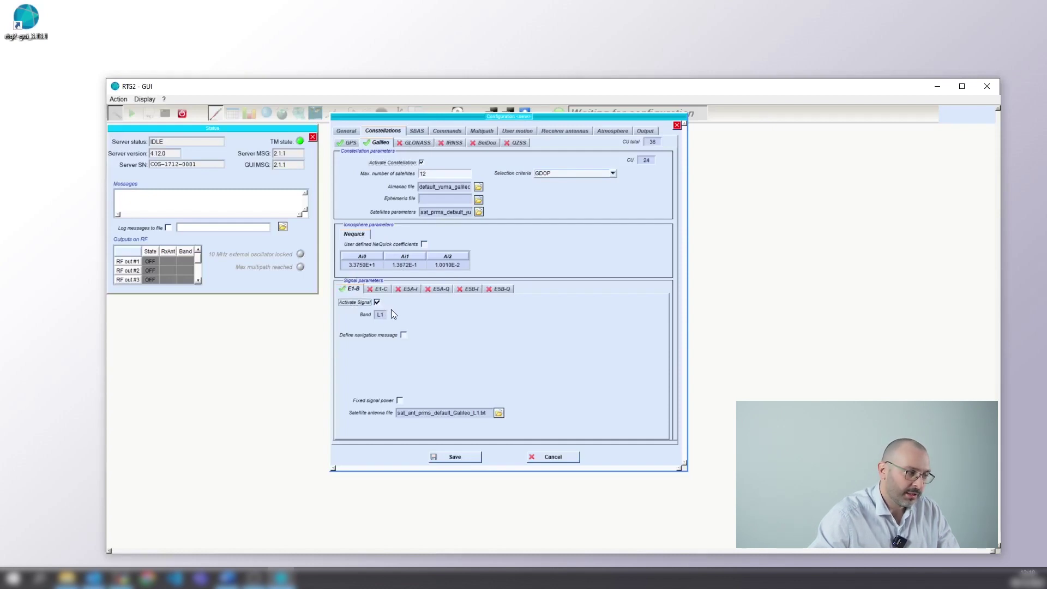
left_click(378, 290)
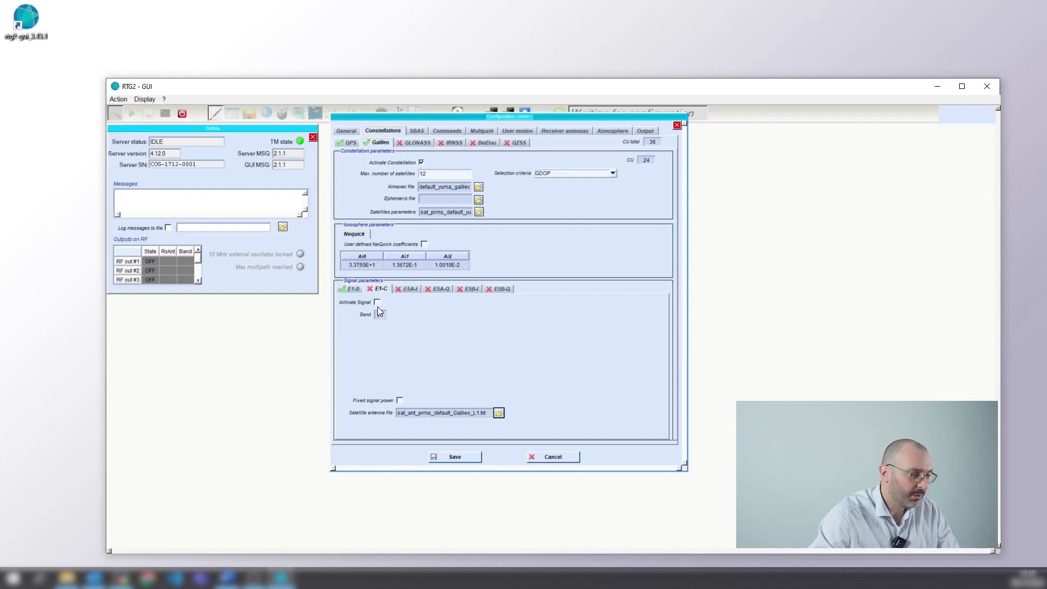
left_click(377, 302)
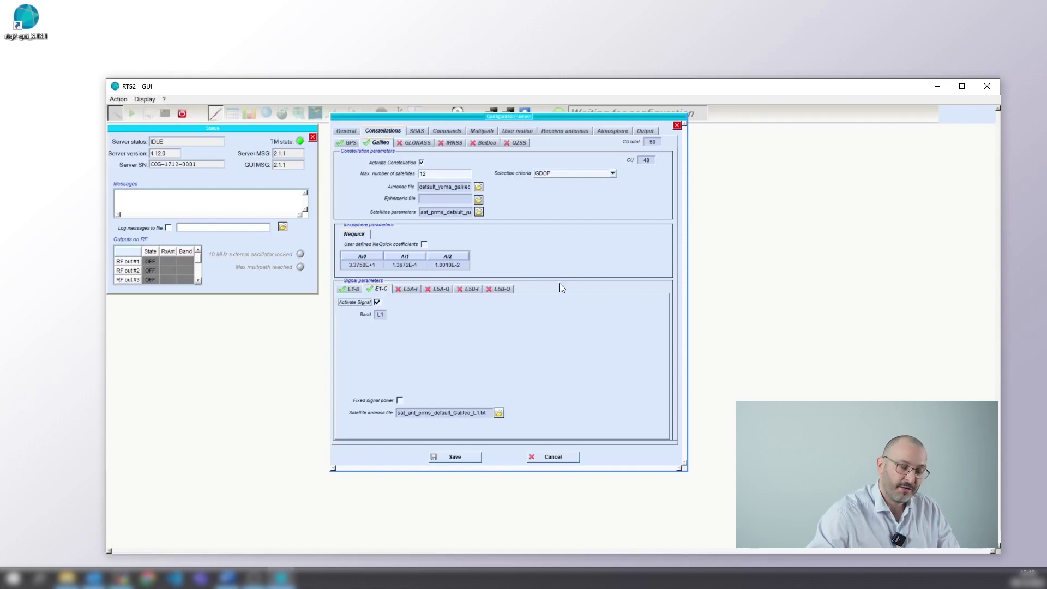
left_click(516, 131)
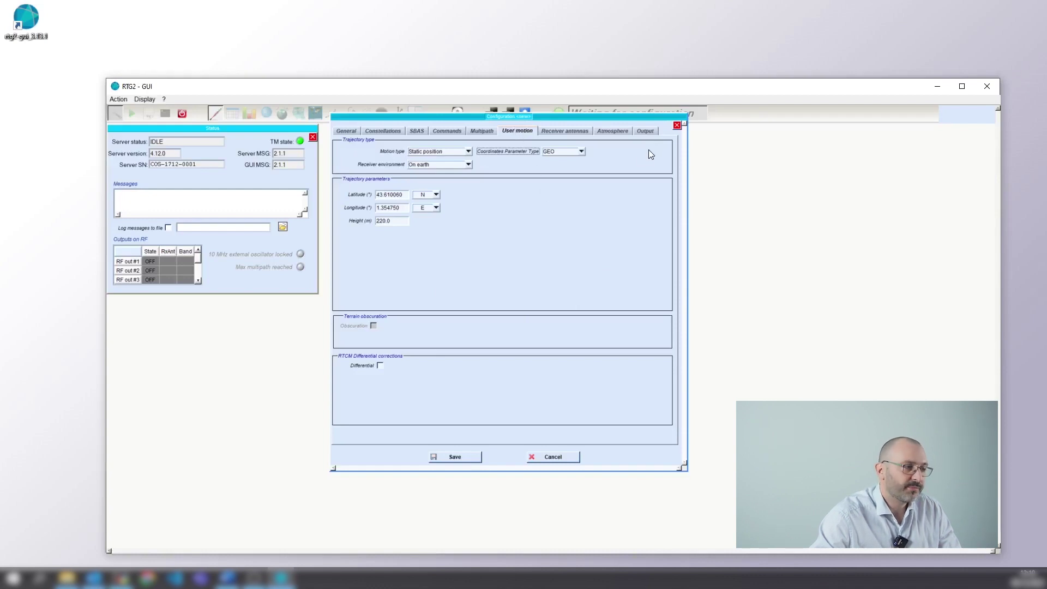
- Set Motion type to Dynamic position and Receiver environment to In space
left_click(467, 152)
left_click(463, 169)
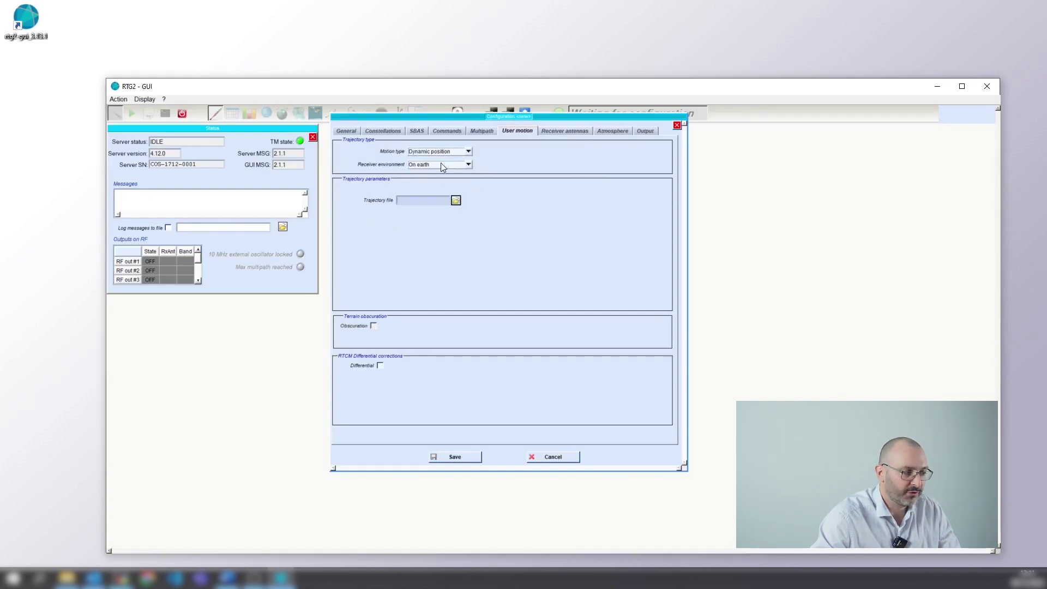
left_click(466, 165)
left_click(460, 185)
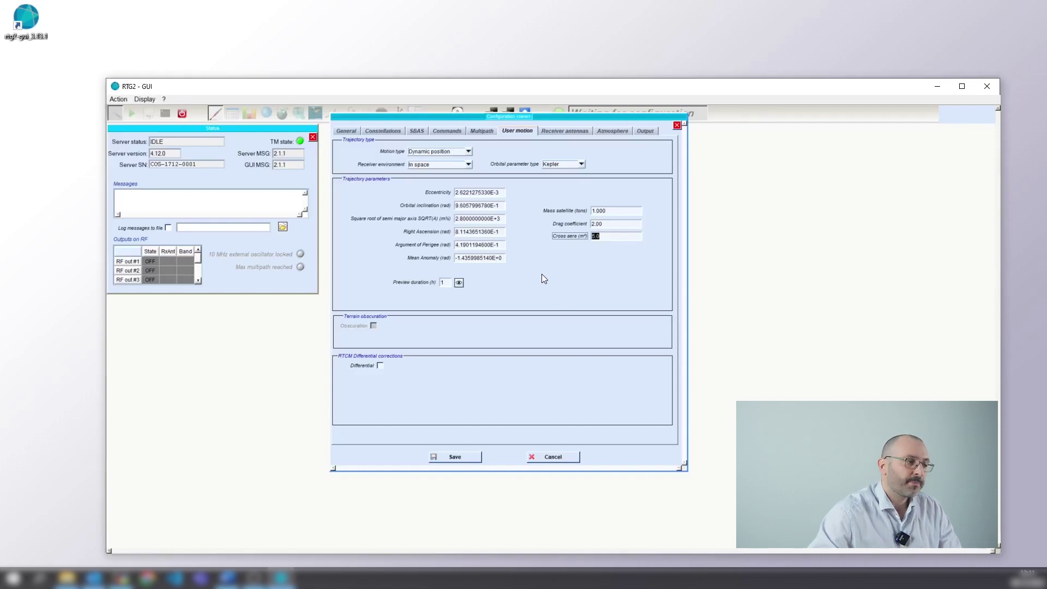
left_click(344, 130)
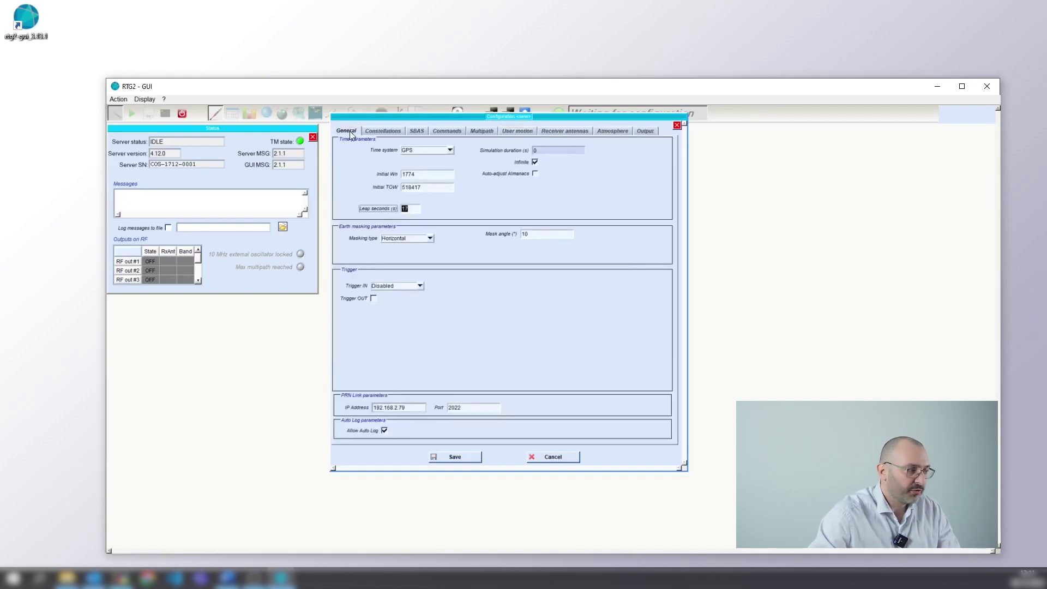
left_click(385, 131)
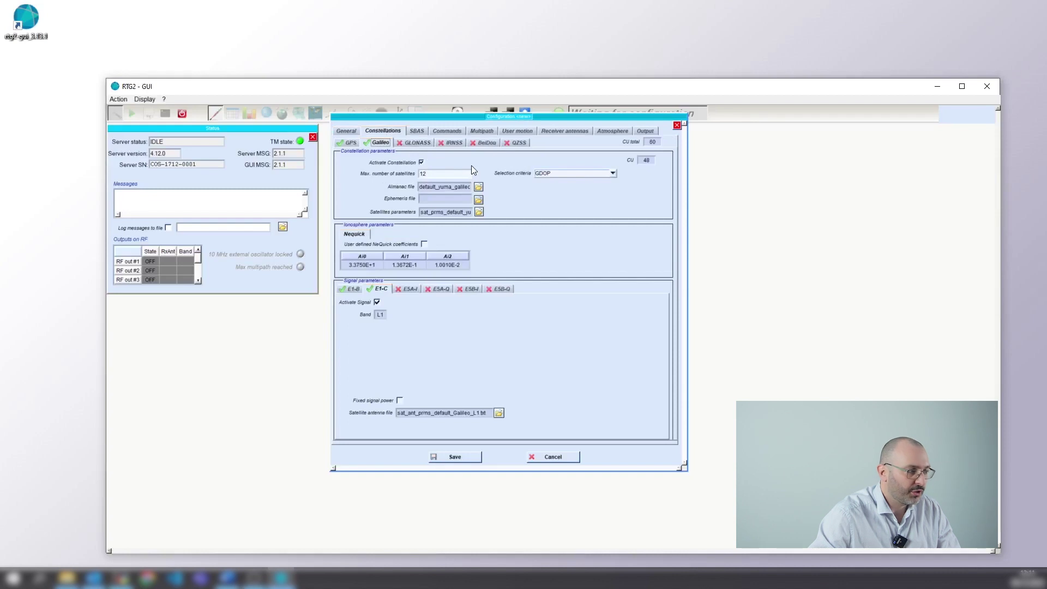
left_click(518, 130)
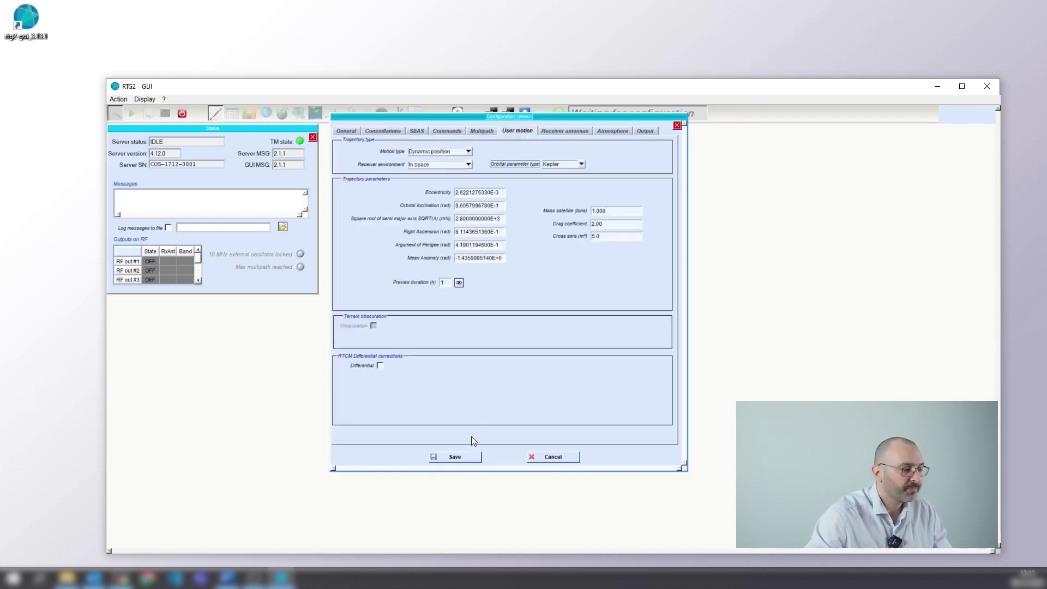
- Save the configuration under the name demo and close the editor
left_click(465, 457)
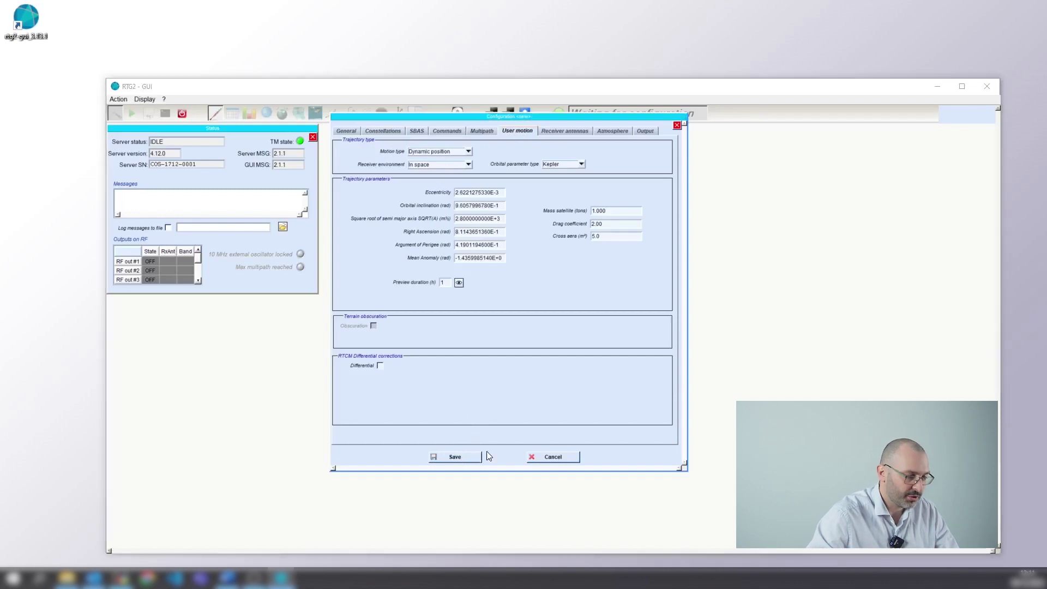
type("demo")
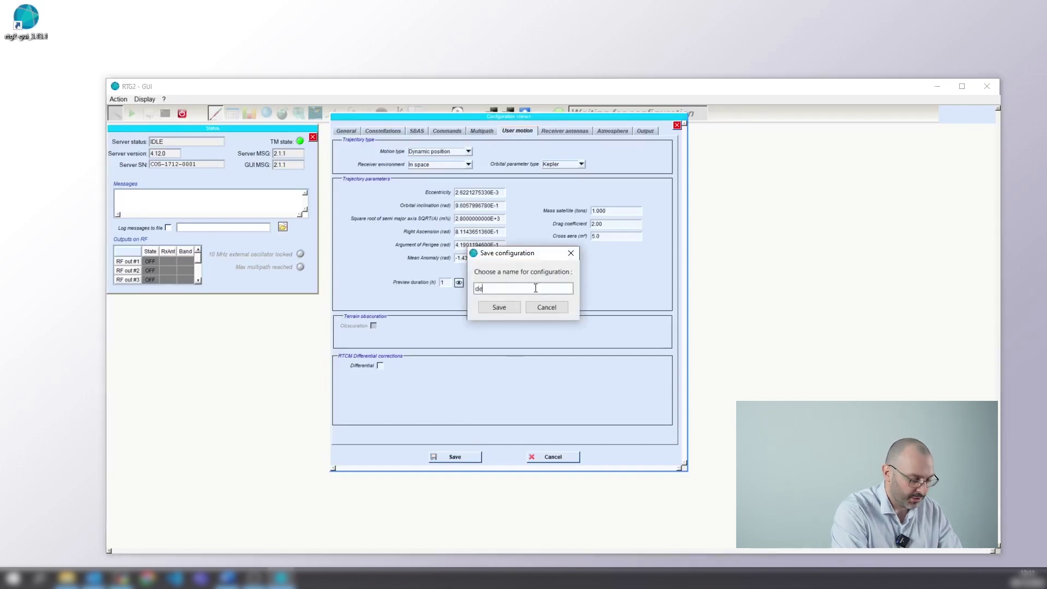
left_click(499, 307)
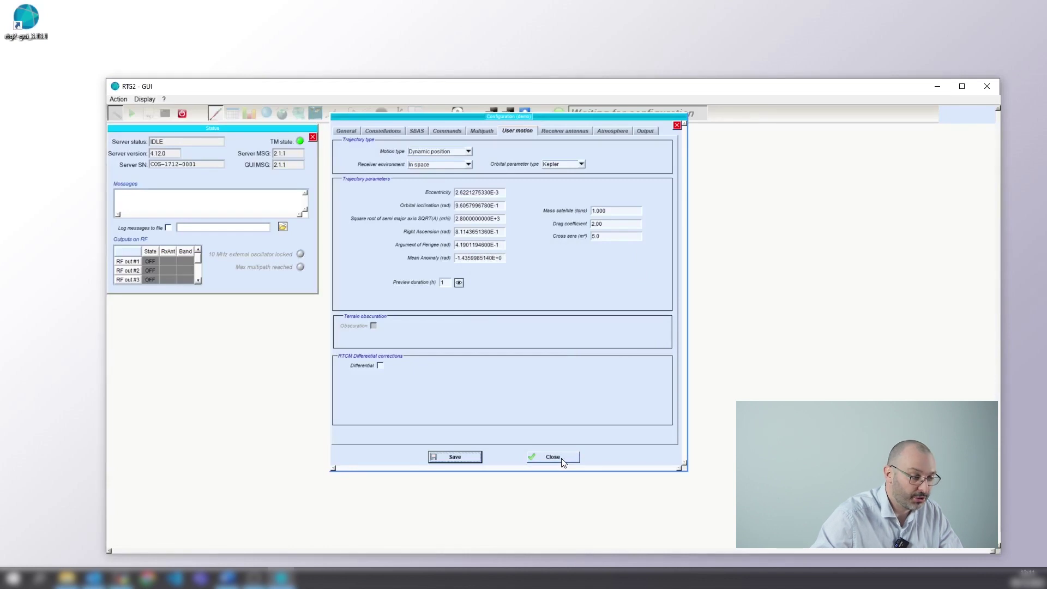
left_click(563, 462)
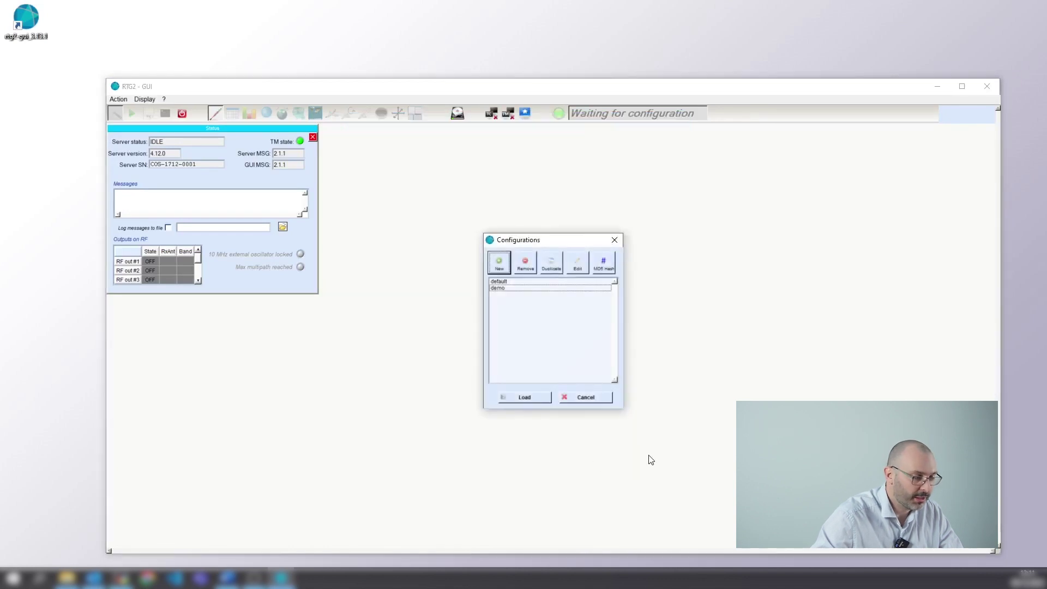
- Load the demo configuration onto the simulator so the server status reads CONFIGURED
left_click(508, 292)
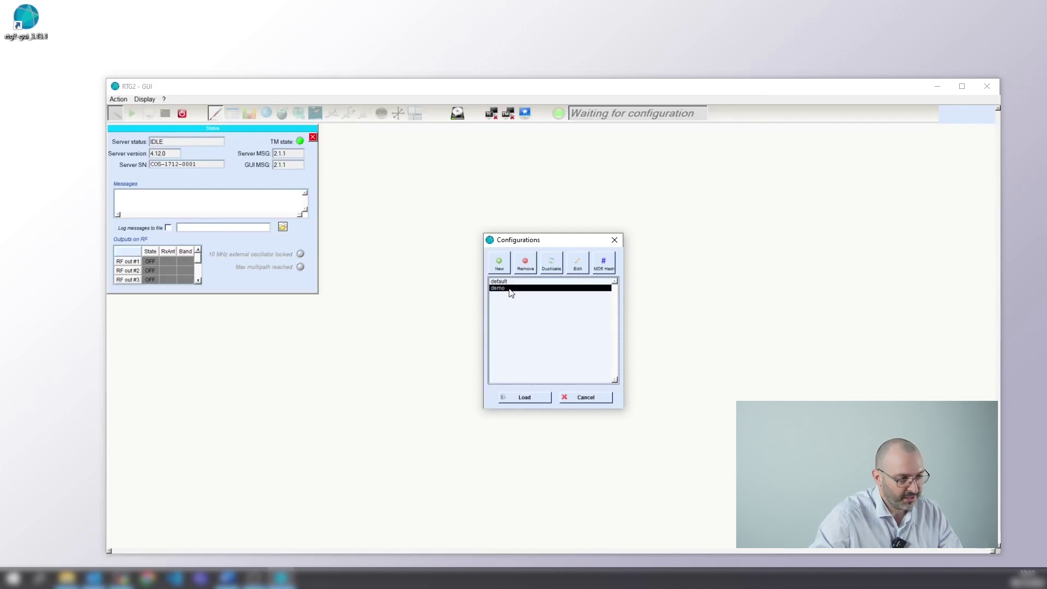
left_click(527, 399)
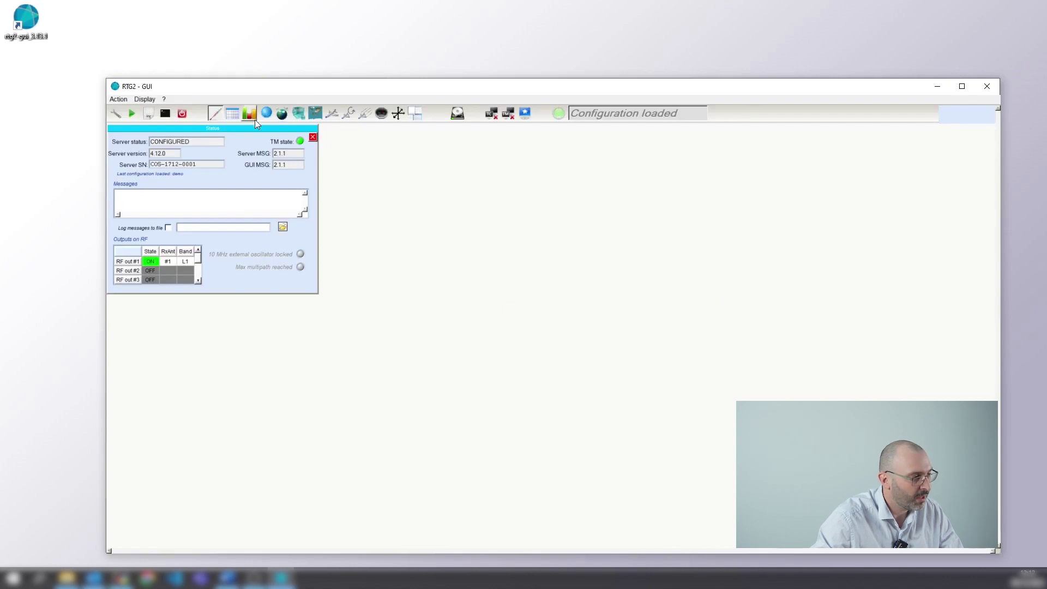
left_click(198, 143)
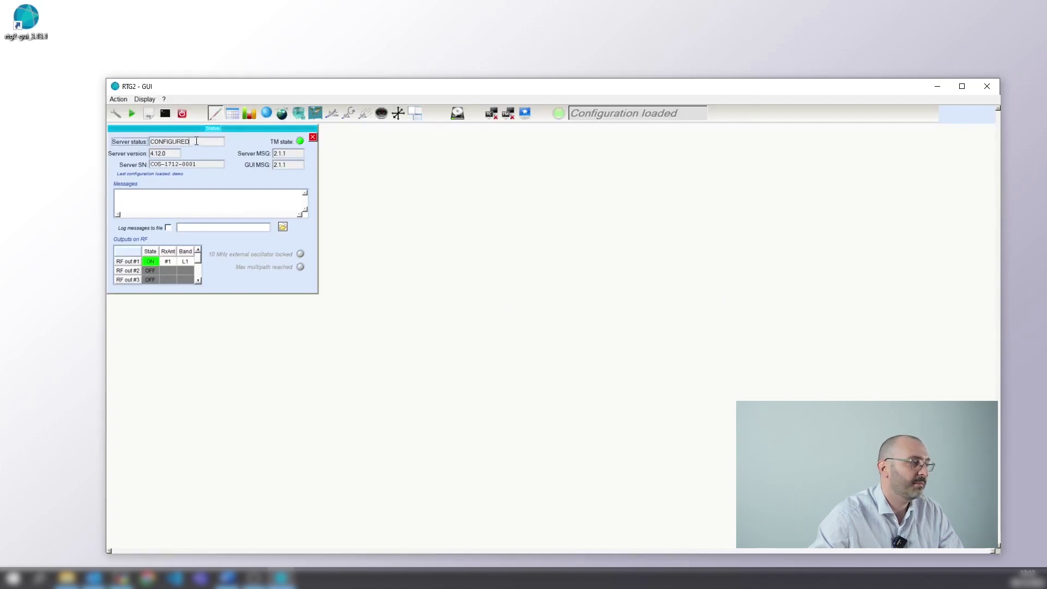
left_click_drag(197, 141, 150, 141)
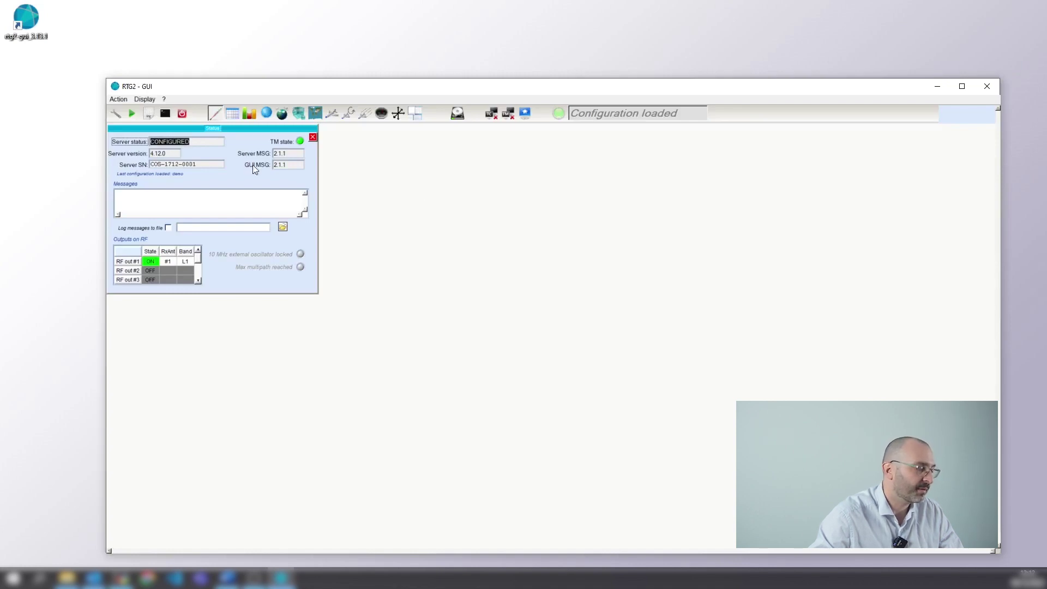
left_click(532, 181)
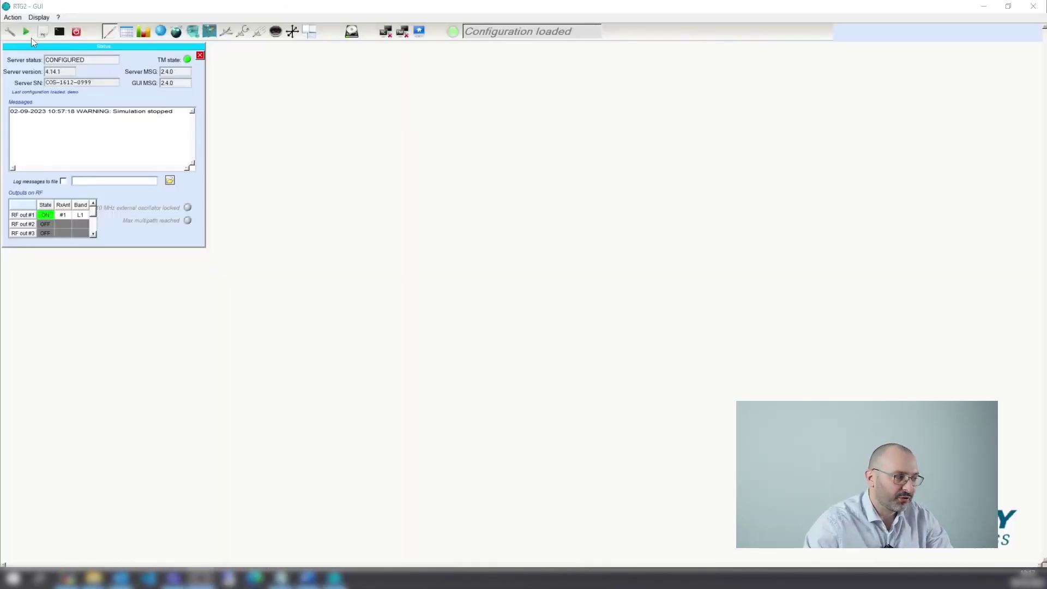
- Start the demo simulation from the toolbar so it runs open loop
left_click(27, 36)
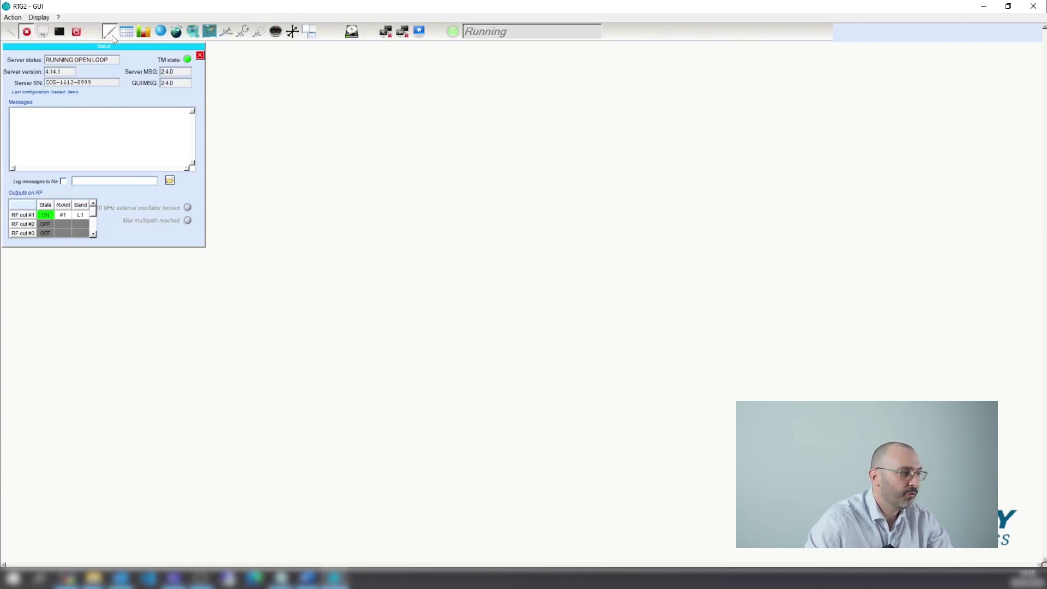
- Show the live position, velocity and time monitor and the 21-channel satellite table
left_click(164, 34)
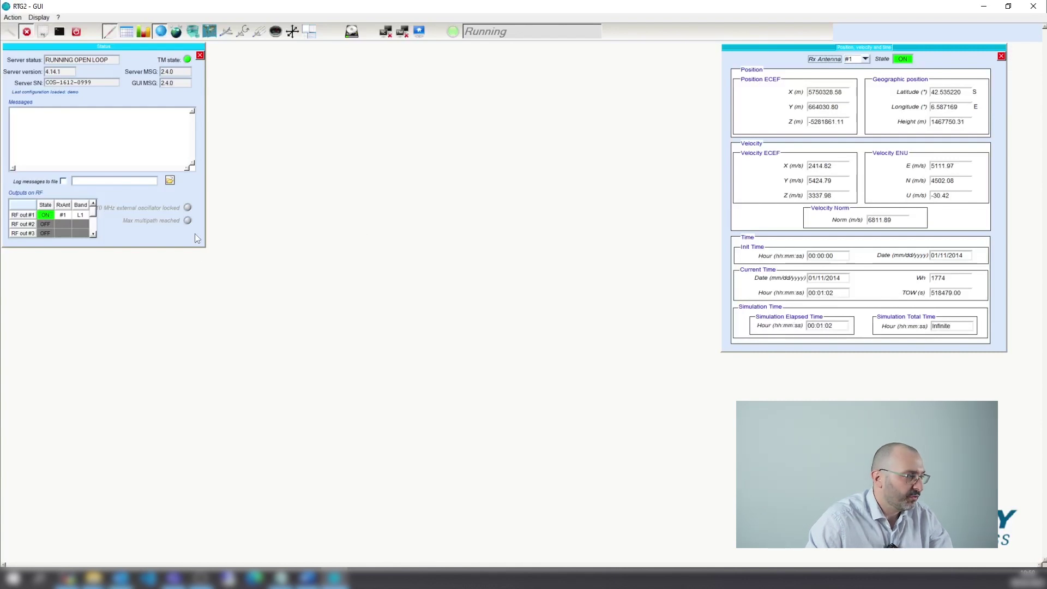
left_click(126, 35)
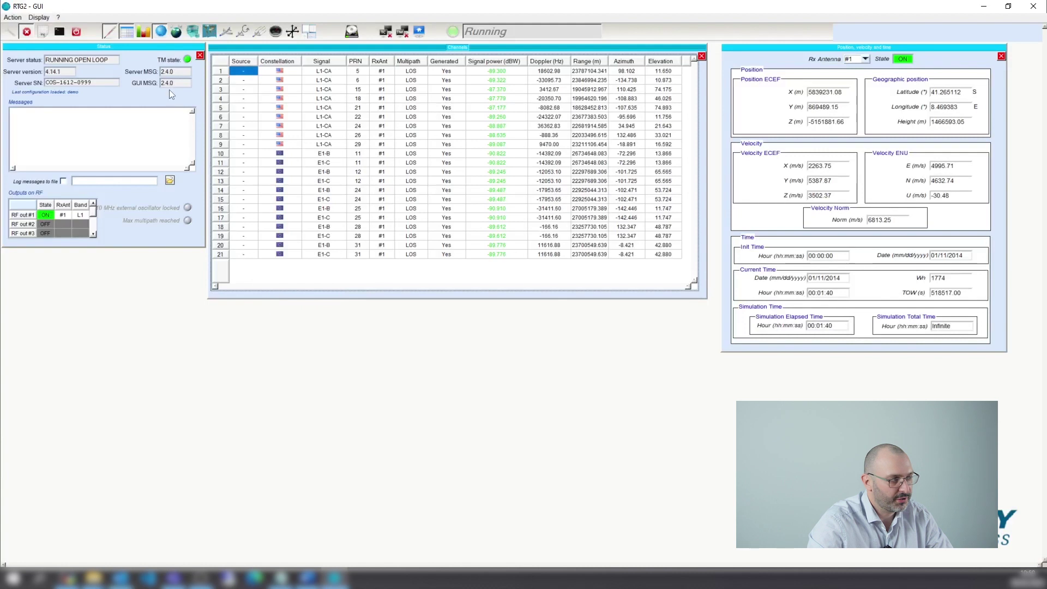
- Open the signal power bar chart, satellite skyplot and ground track world map
left_click(145, 34)
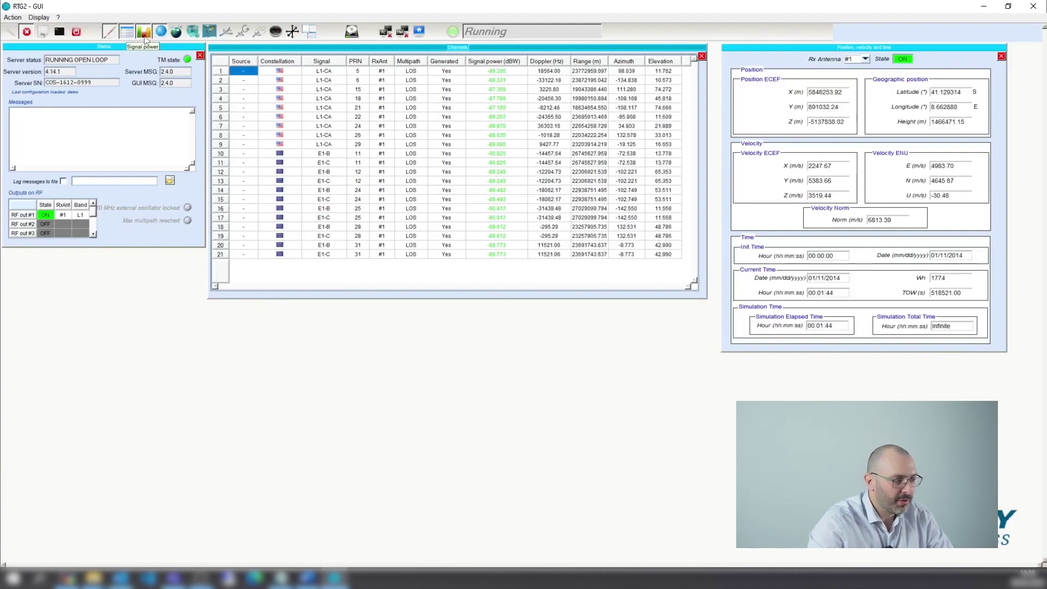
left_click(181, 34)
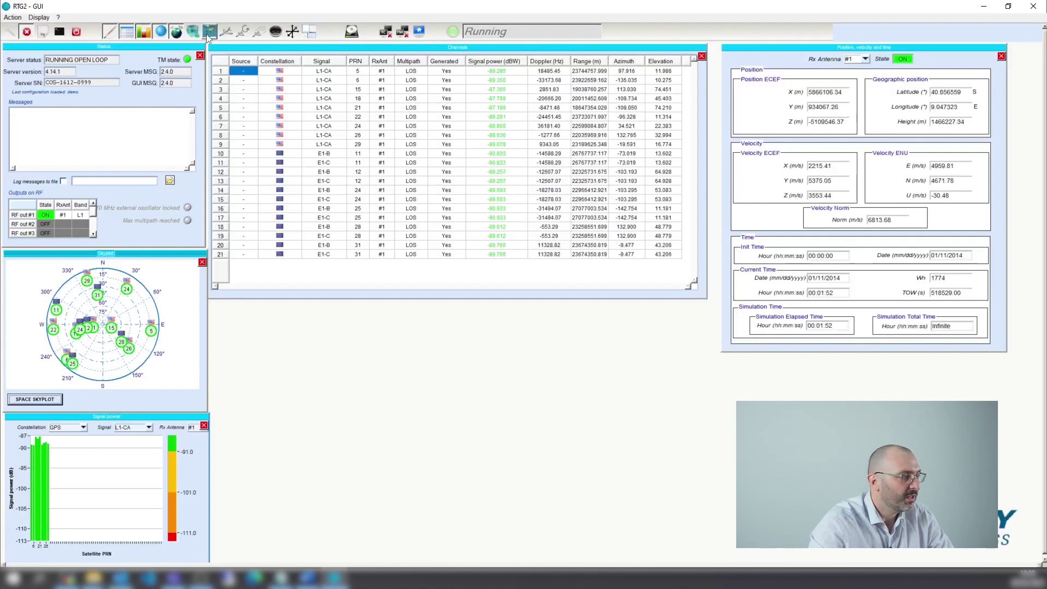
left_click(207, 34)
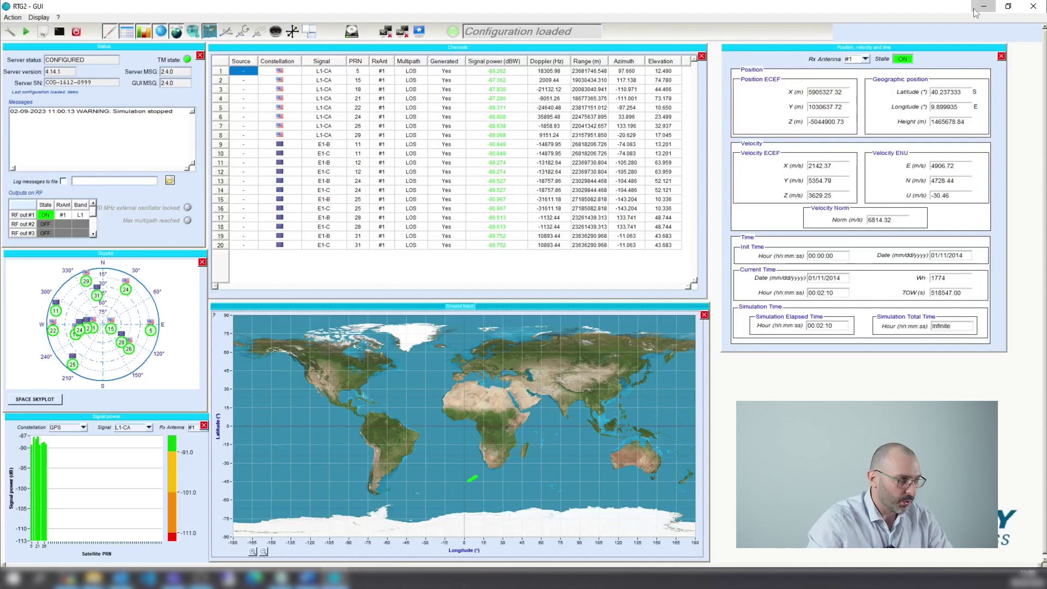
- Enable Allow Auto Log in the demo configuration's General tab, save it, and close Configurations
left_click(10, 33)
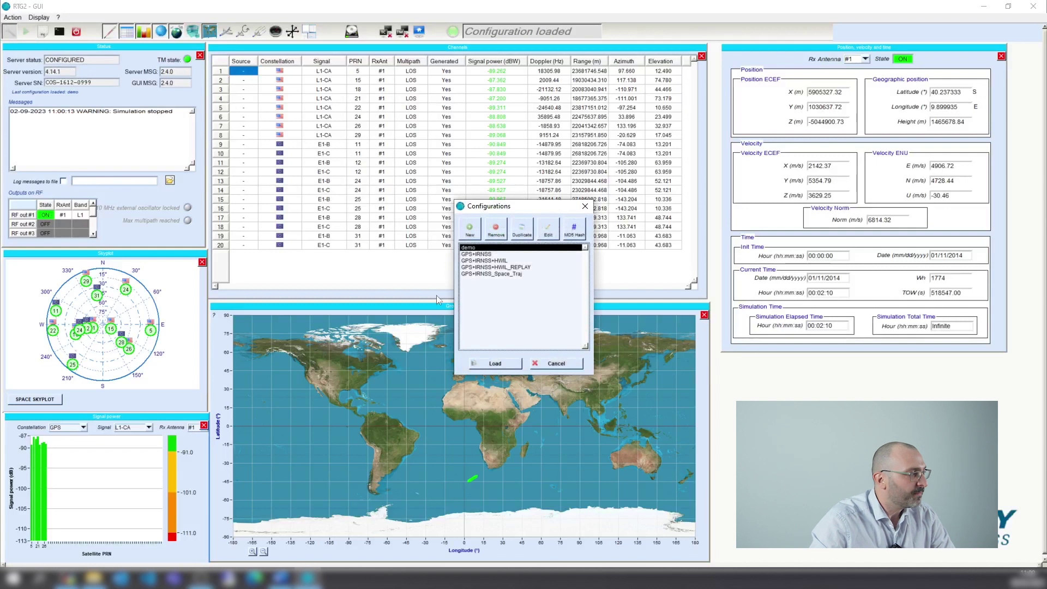
left_click(541, 230)
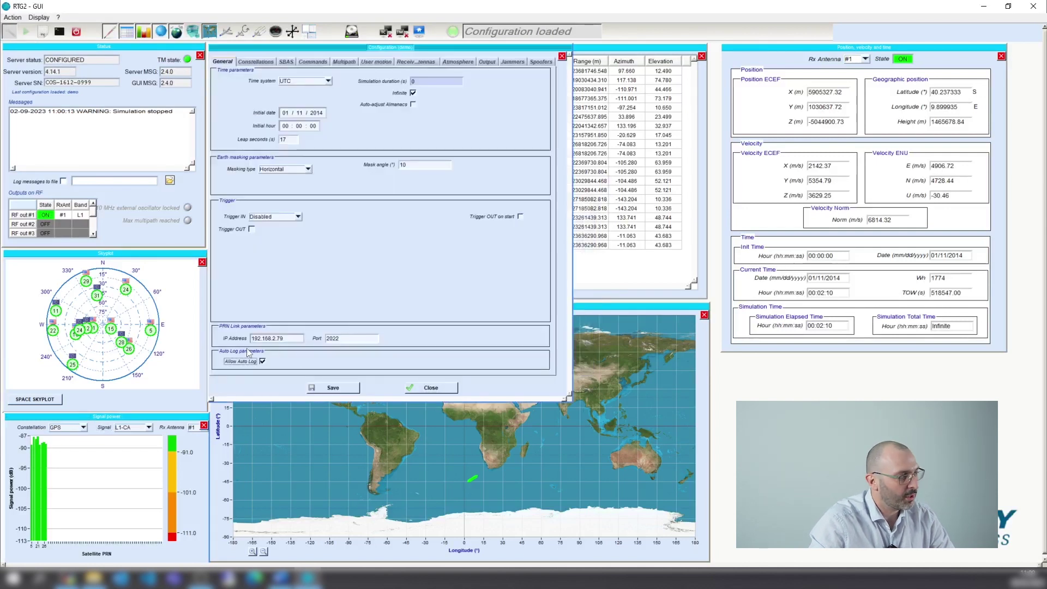
left_click(262, 361)
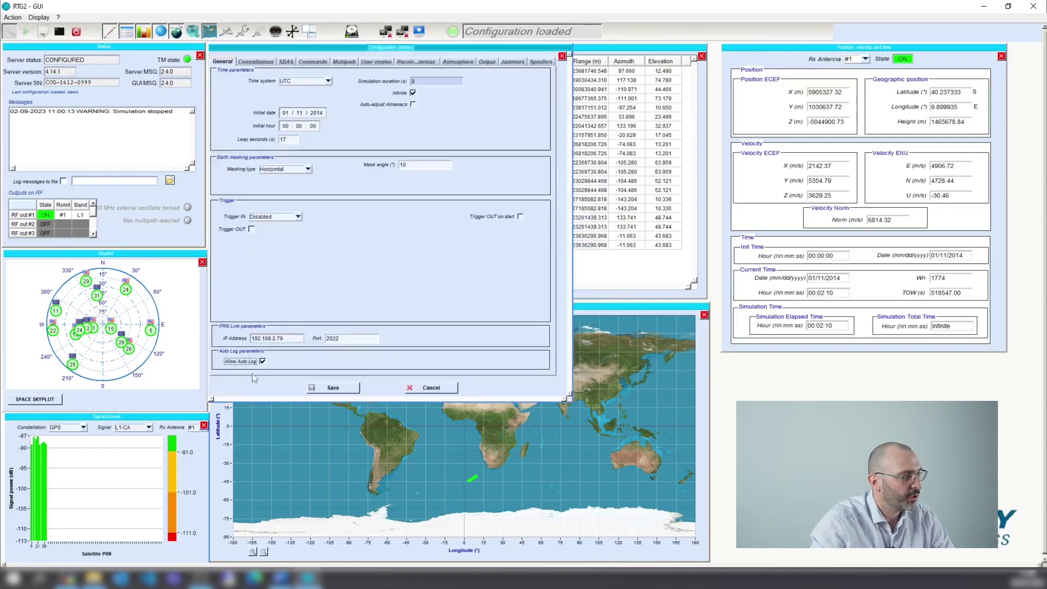
left_click(264, 362)
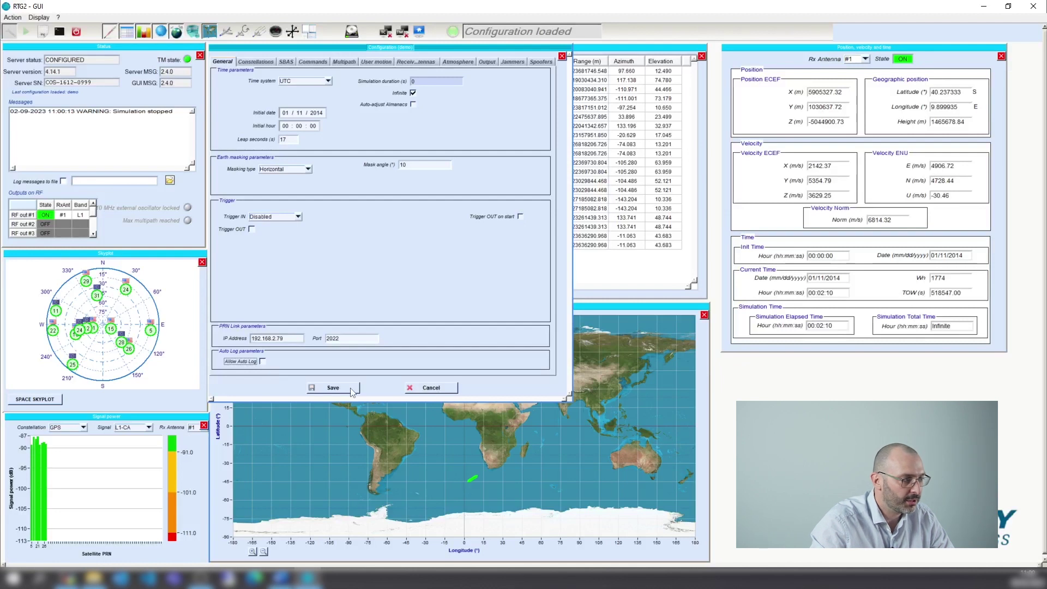
left_click(345, 392)
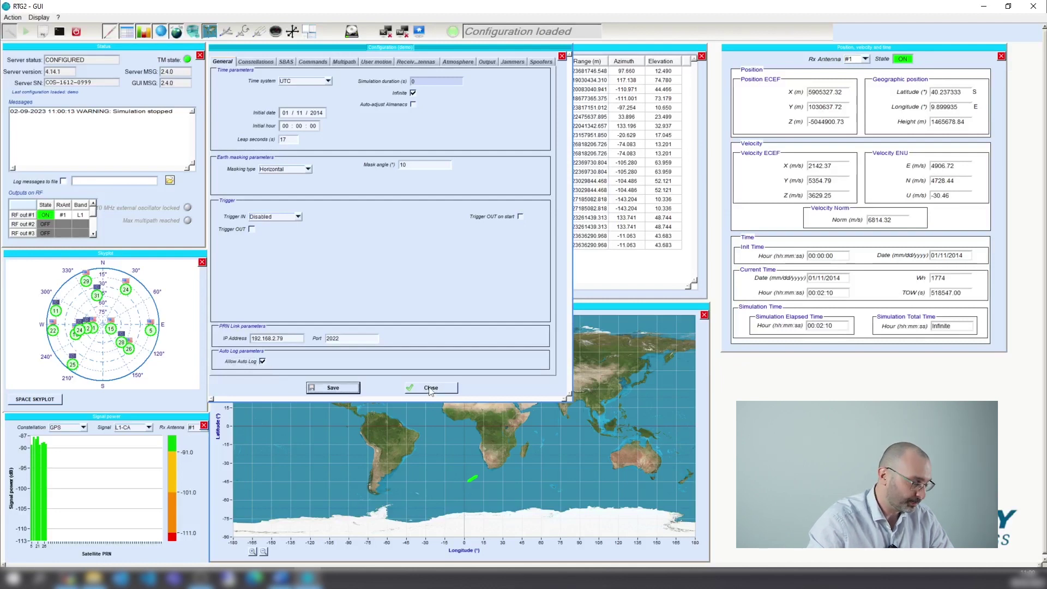
left_click(567, 365)
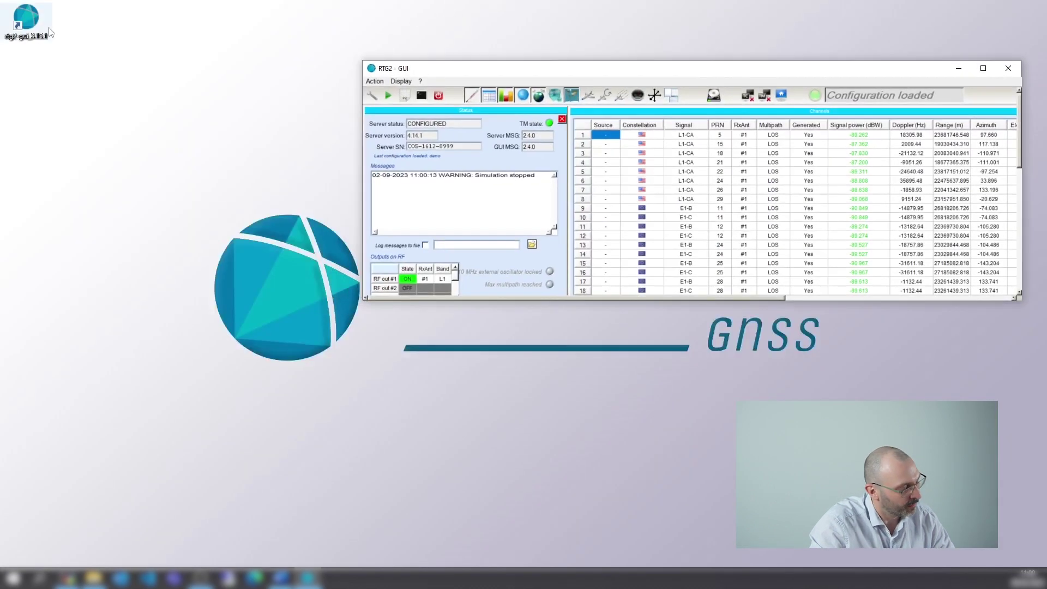
- View the three Autolog files in the rtg2 autolog folder, then maximize RTG2-GUI
right_click(50, 29)
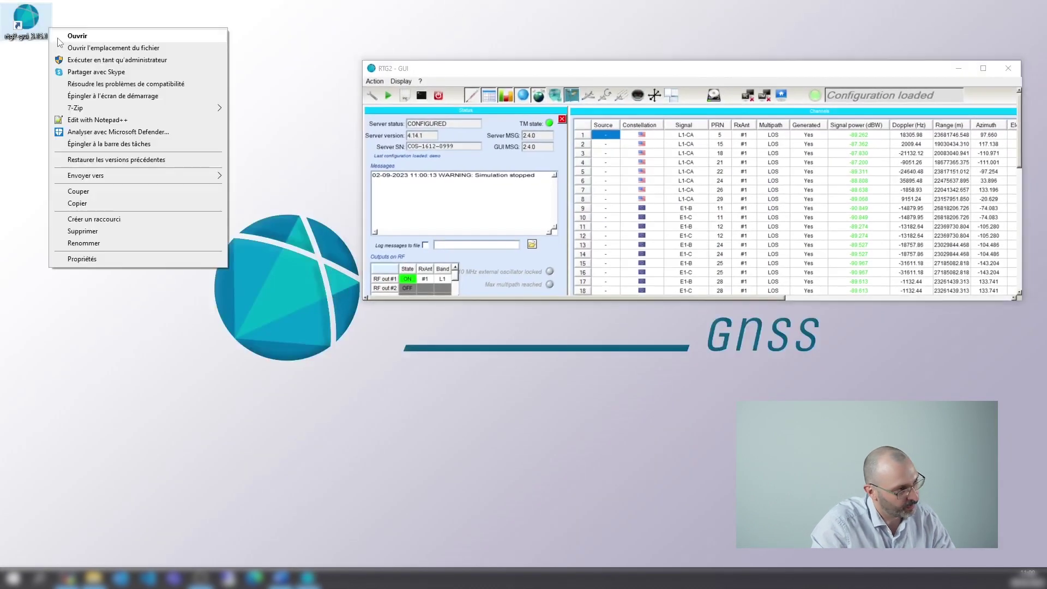
left_click(67, 52)
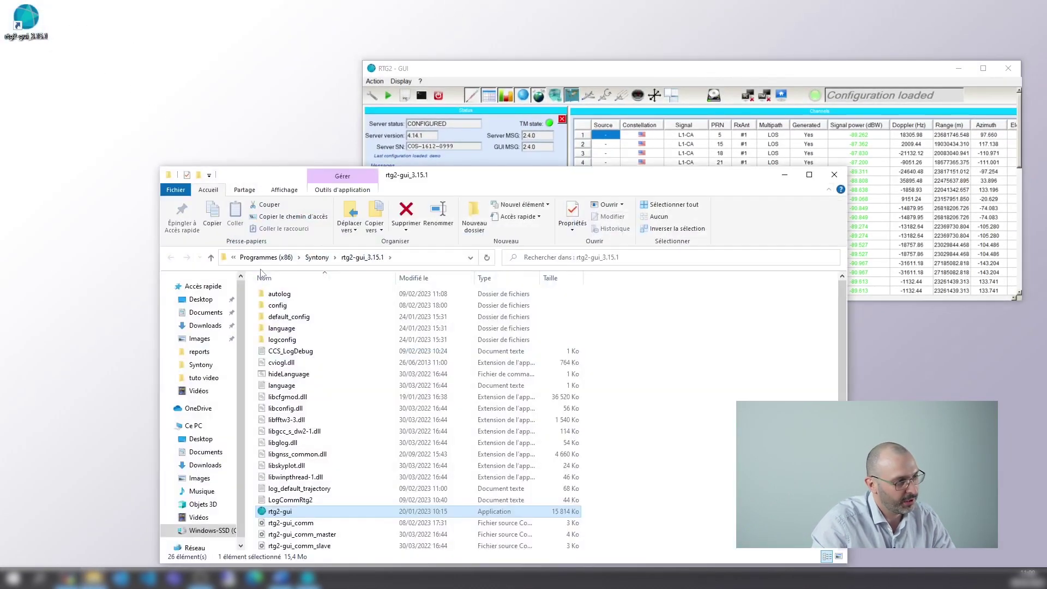
double_click(279, 297)
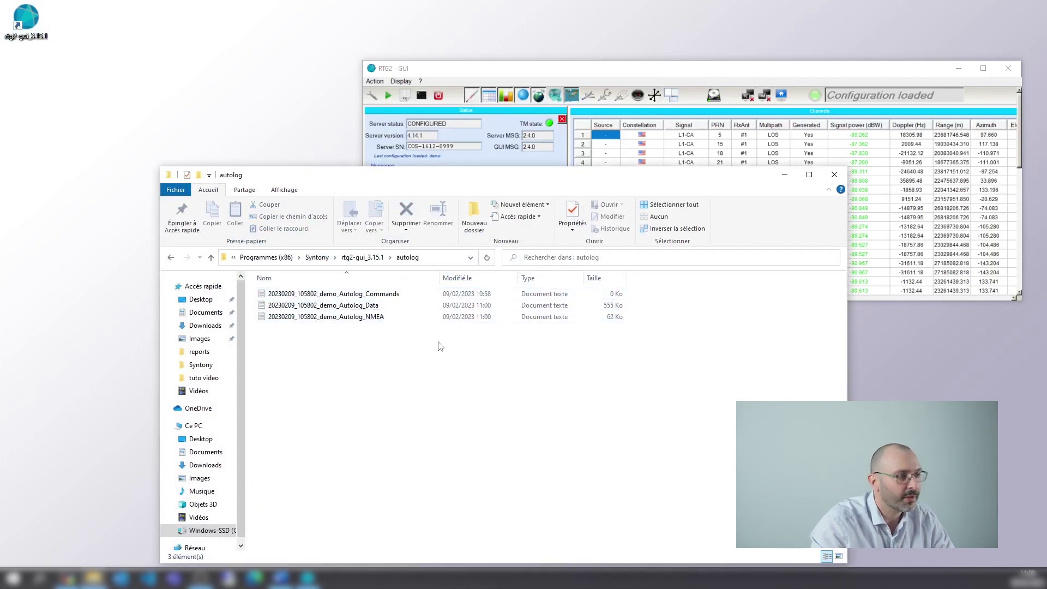
double_click(601, 69)
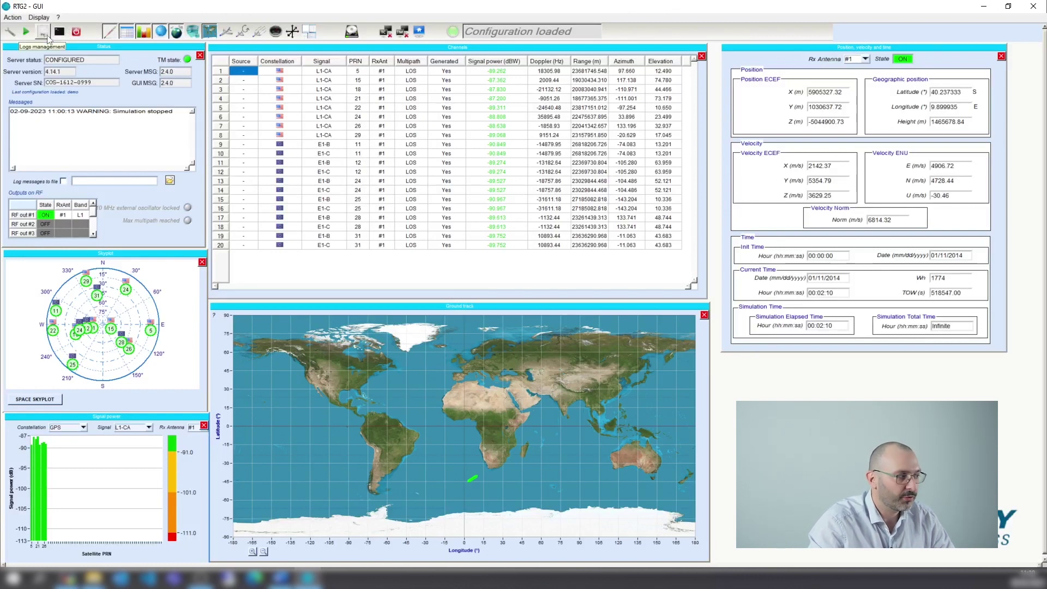
- Create a new logging entry of type Data in Logs management
left_click(47, 34)
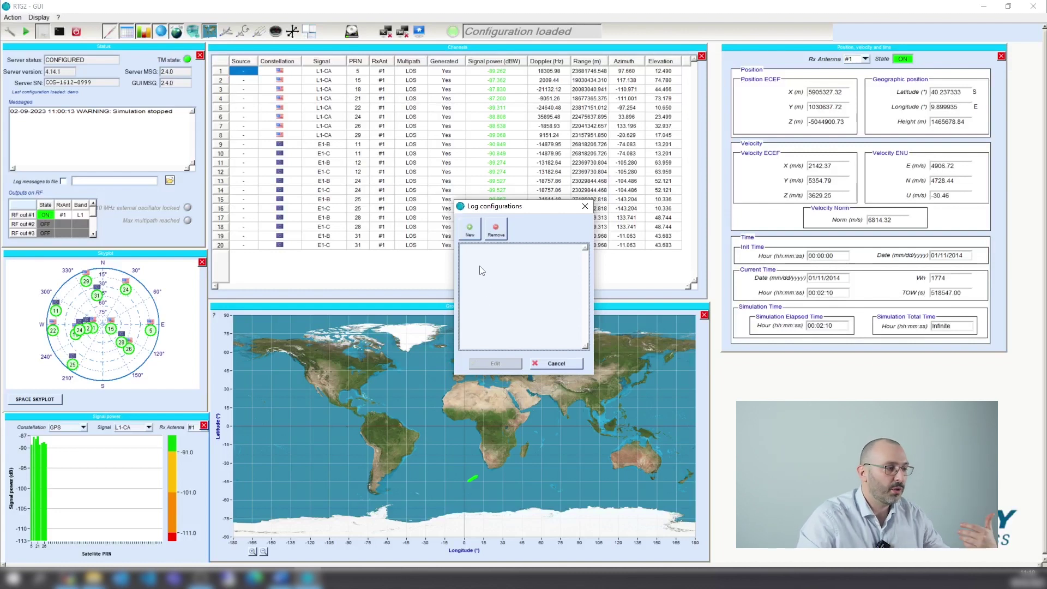
left_click(469, 234)
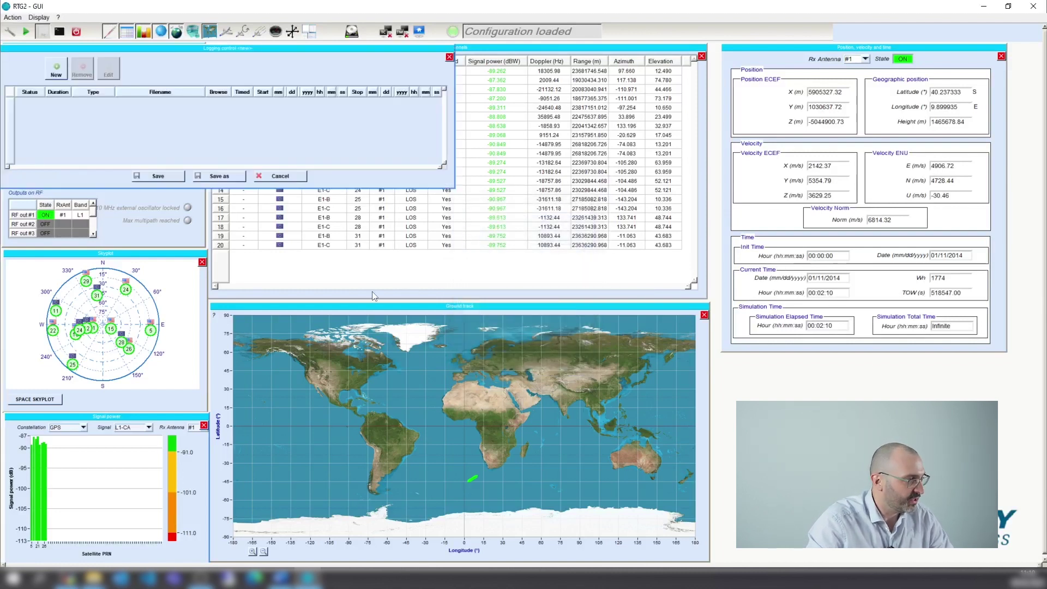
left_click(57, 69)
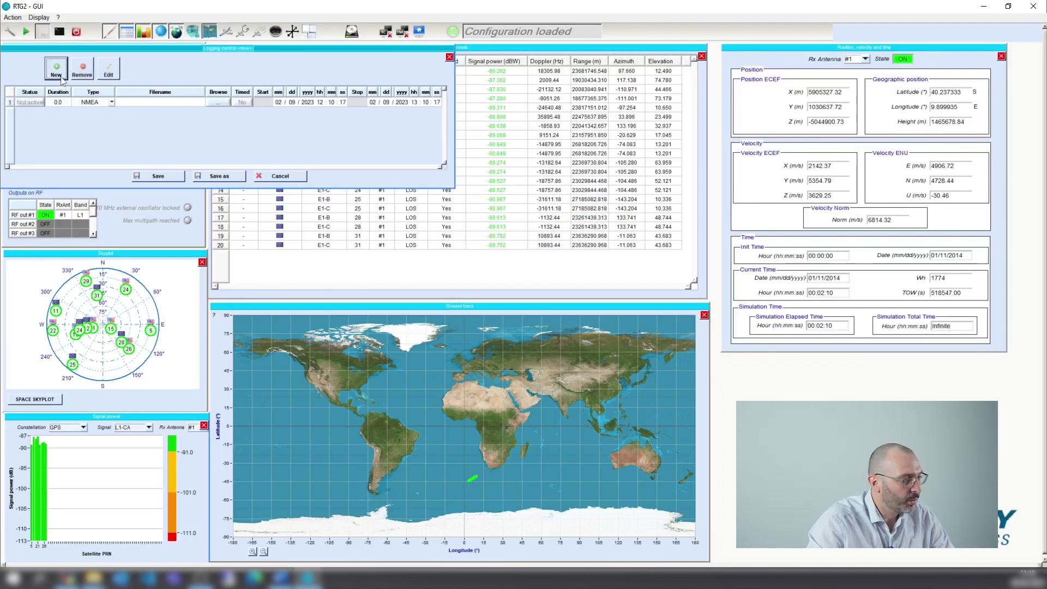
left_click(82, 104)
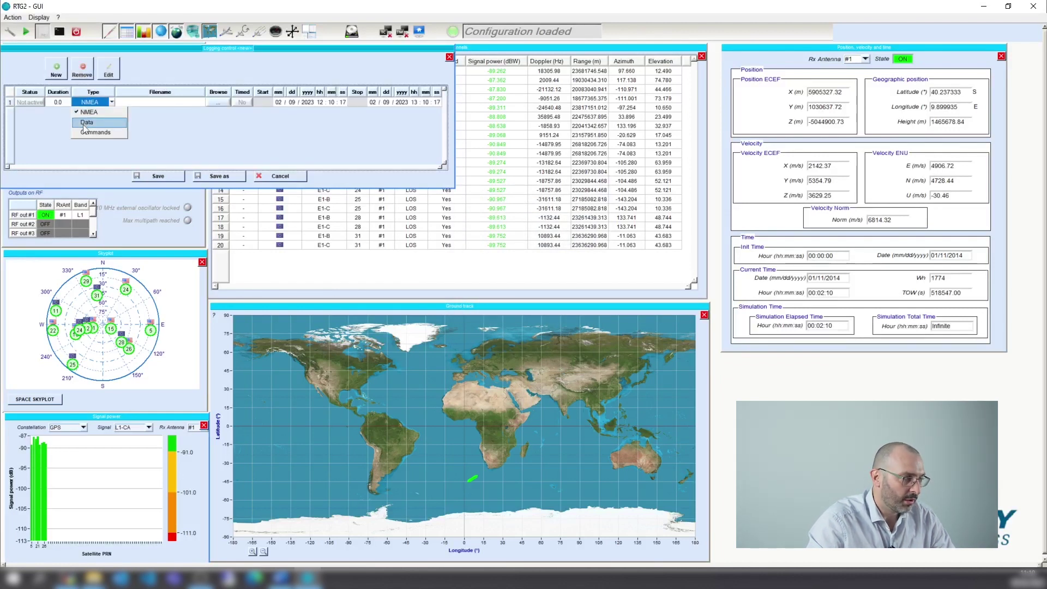
left_click(86, 123)
- Save the log as manual_log in the autolog folder and set it Active
left_click(218, 102)
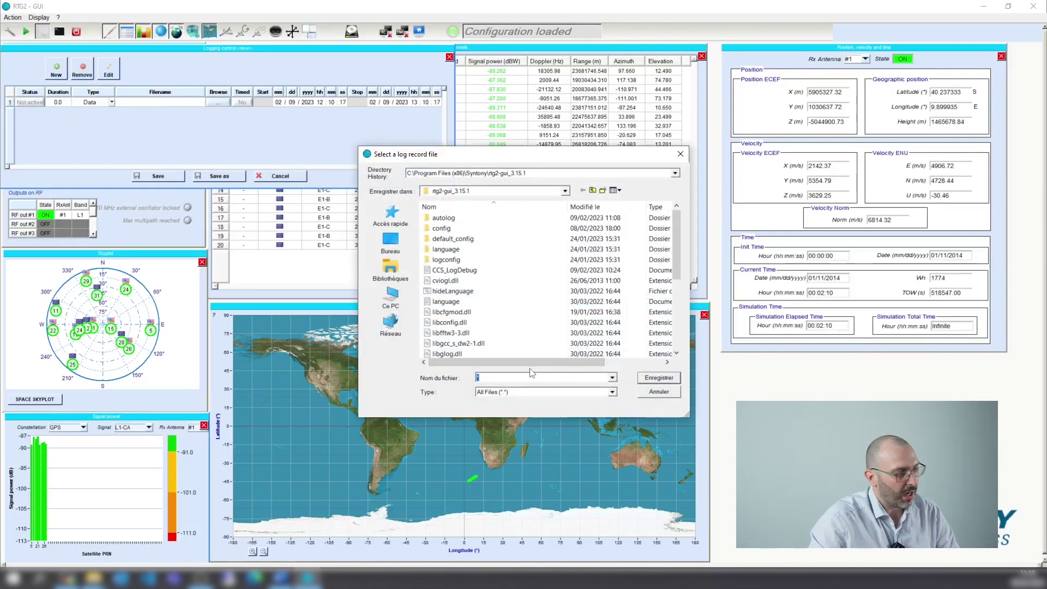
type("manual_")
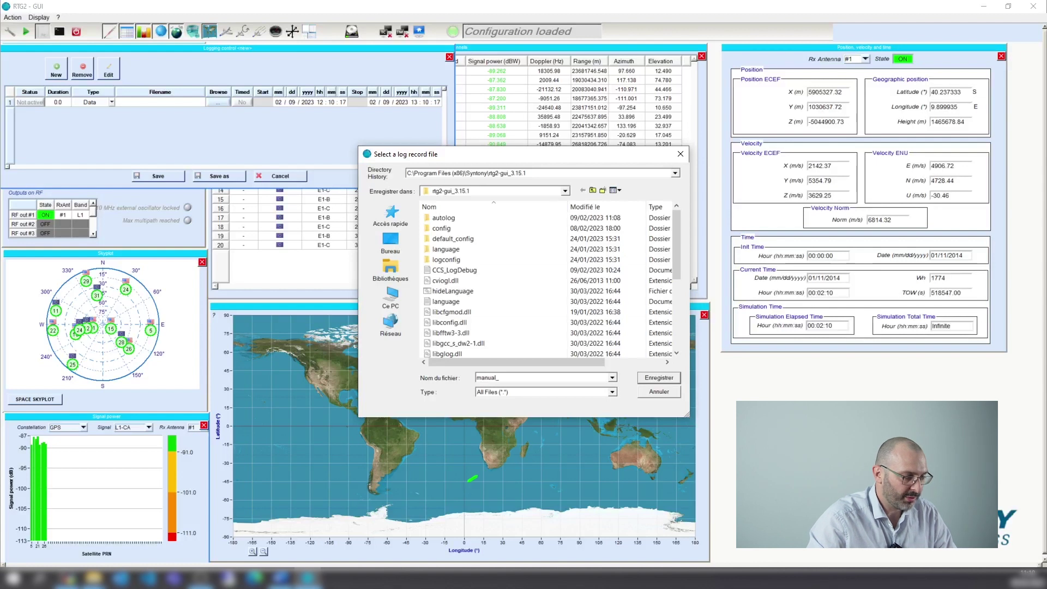
type("log")
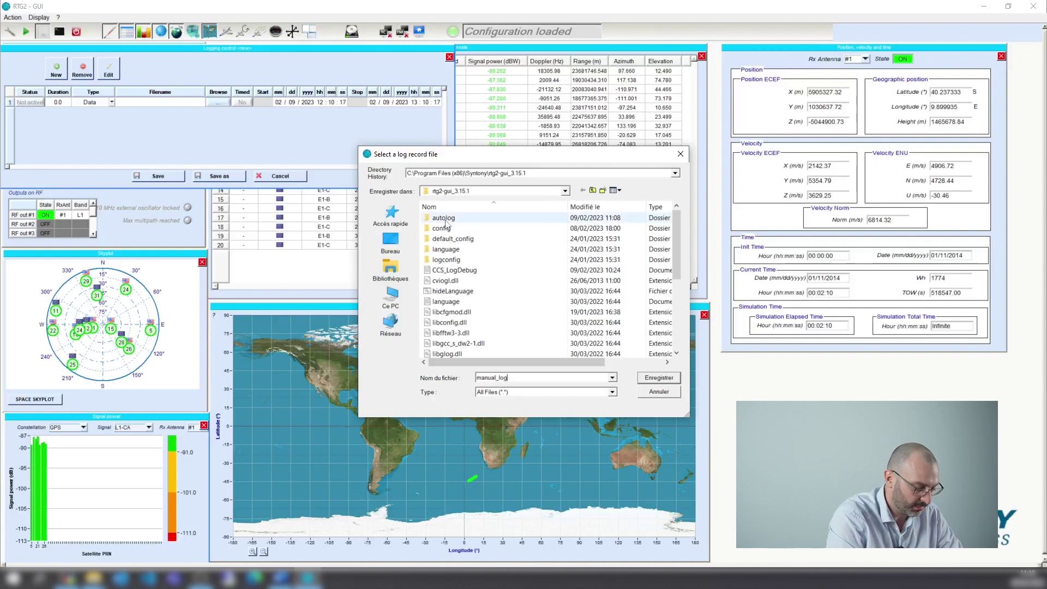
double_click(452, 219)
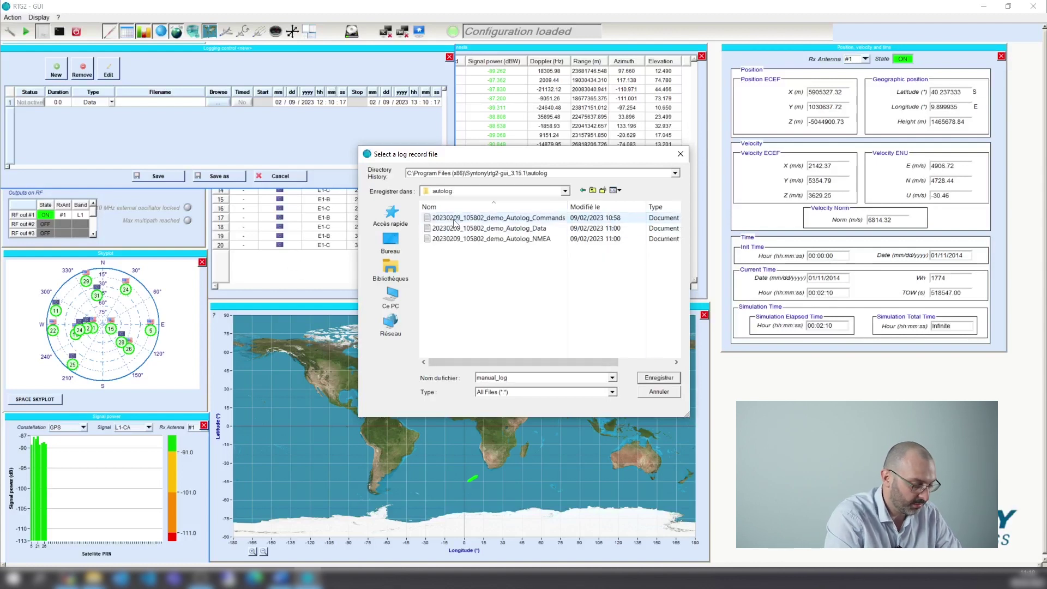
left_click(650, 380)
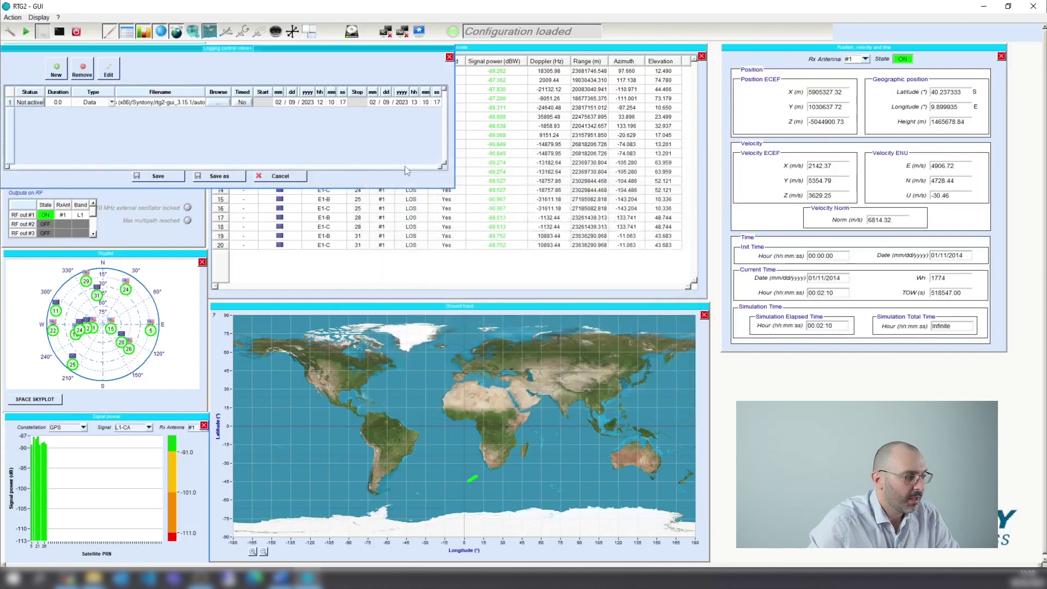
left_click(27, 100)
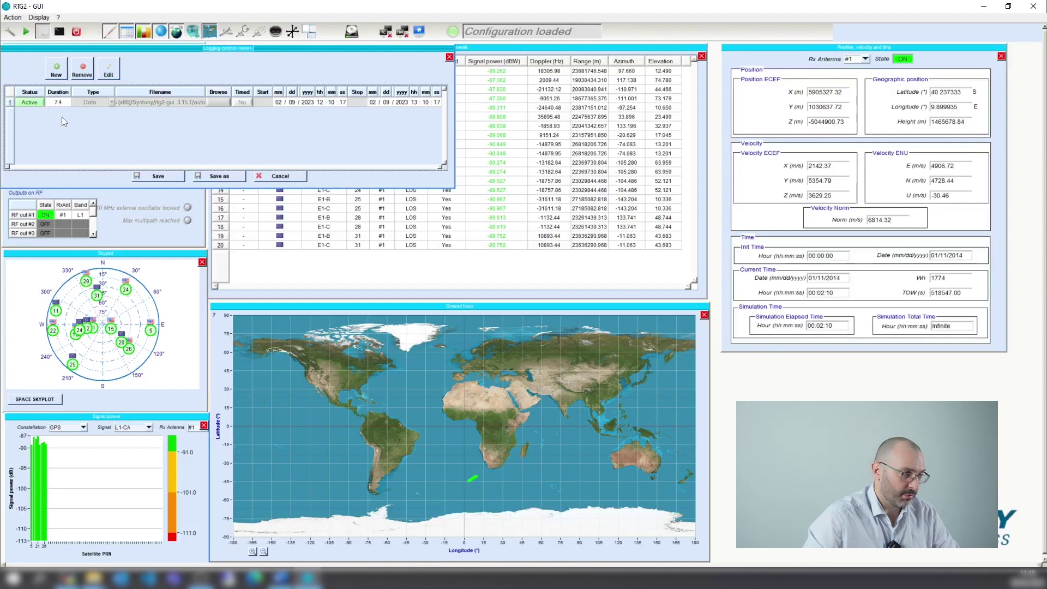
- Set the manual_log Data recording's status back to Not active
left_click(34, 102)
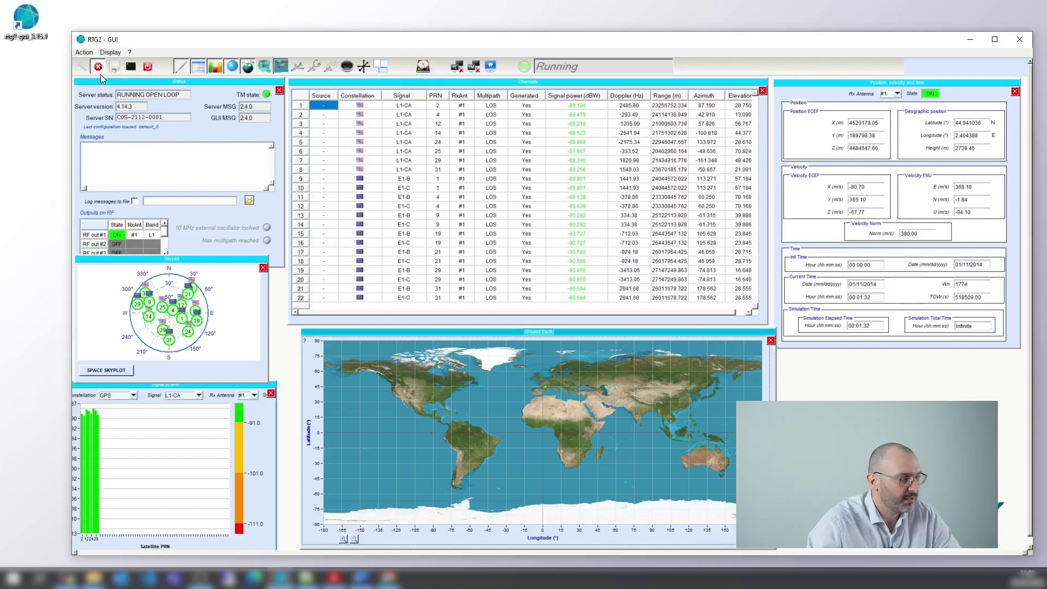
- Stop the simulation at 00:01:33 and highlight the CONFIGURED status and 'Simulation stopped' message
left_click(100, 67)
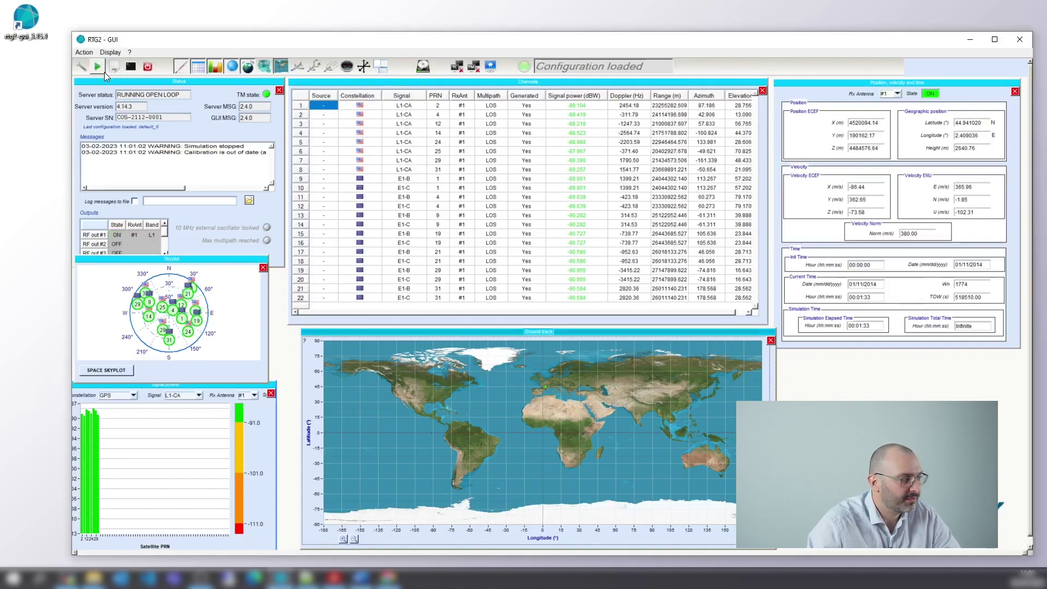
double_click(158, 95)
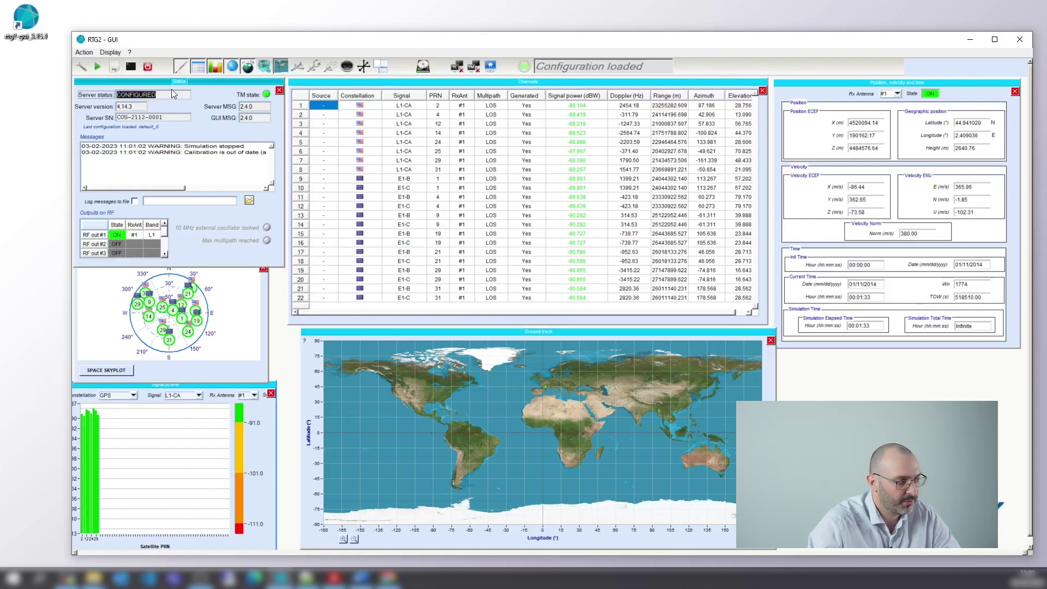
left_click(174, 93)
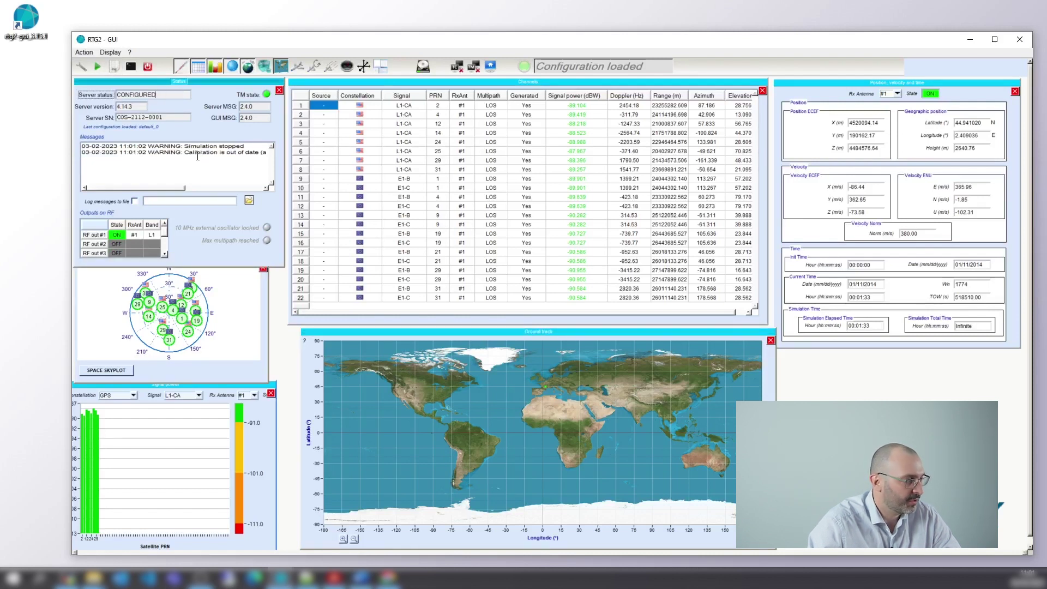
left_click_drag(184, 146, 245, 146)
left_click(175, 180)
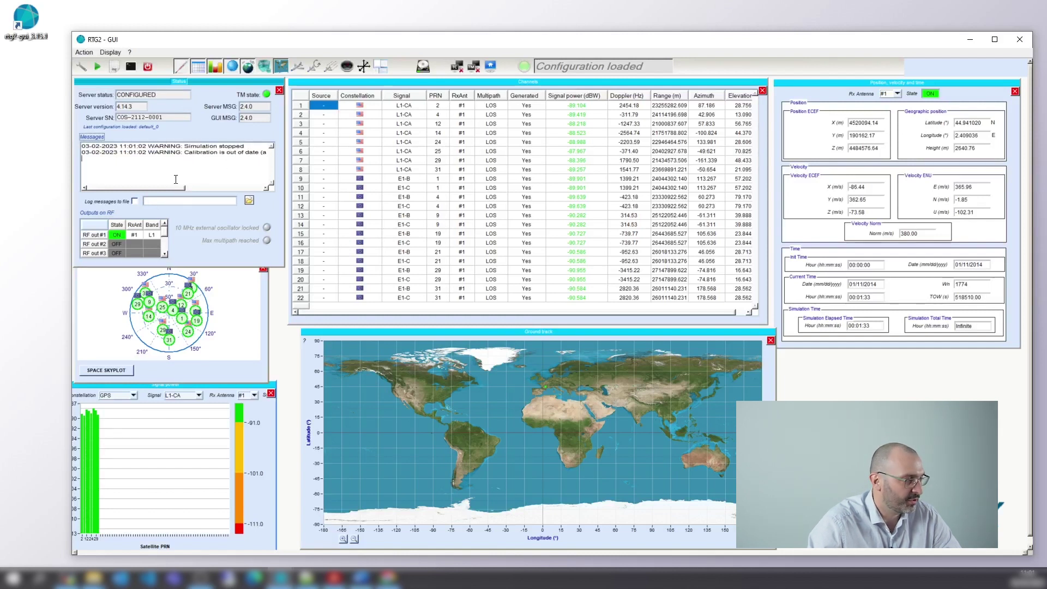